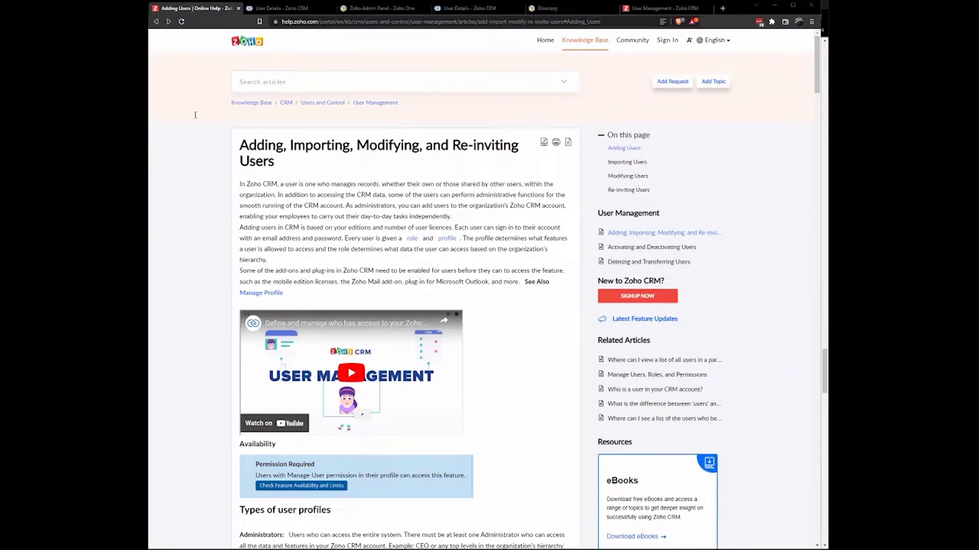
- Switch to Zoho CRM, visit the Home dashboard, then open the Setup page
left_click(270, 8)
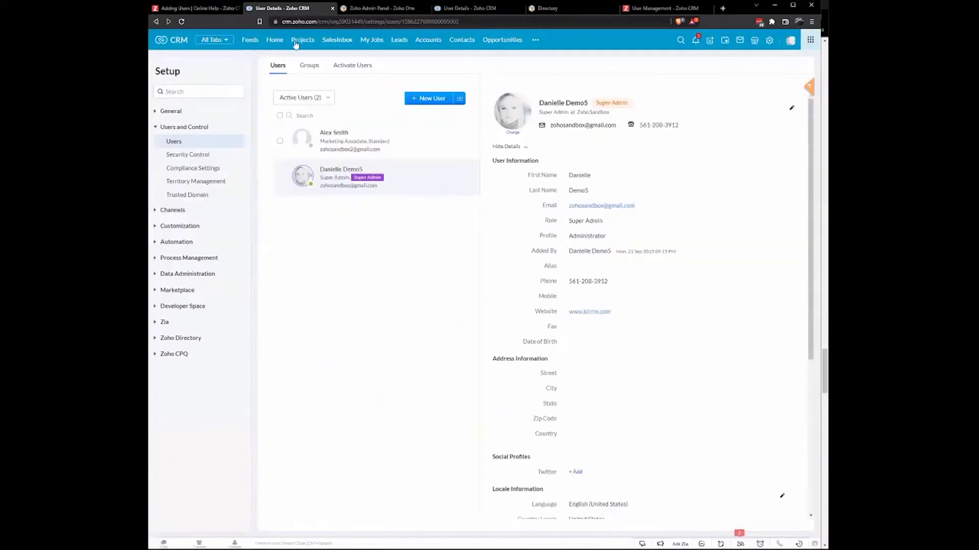
left_click(274, 39)
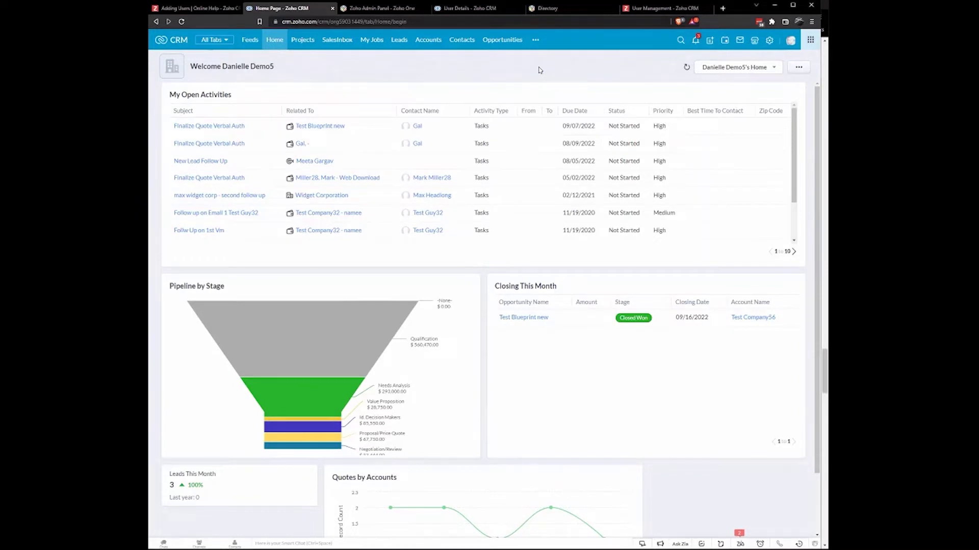
left_click(771, 43)
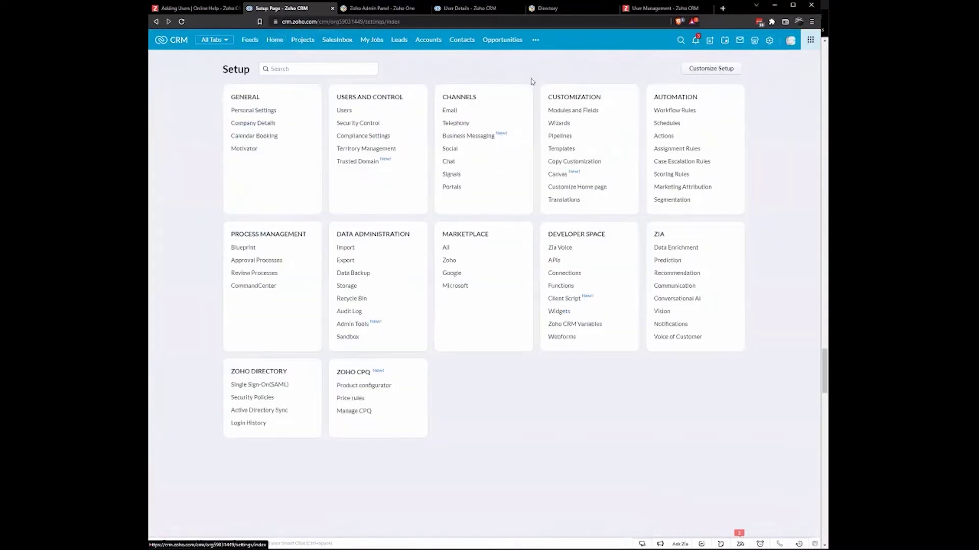
- Review the CRM Users list and start a New User, which opens Zoho One's assign panel
left_click_drag(344, 98, 394, 98)
left_click(346, 112)
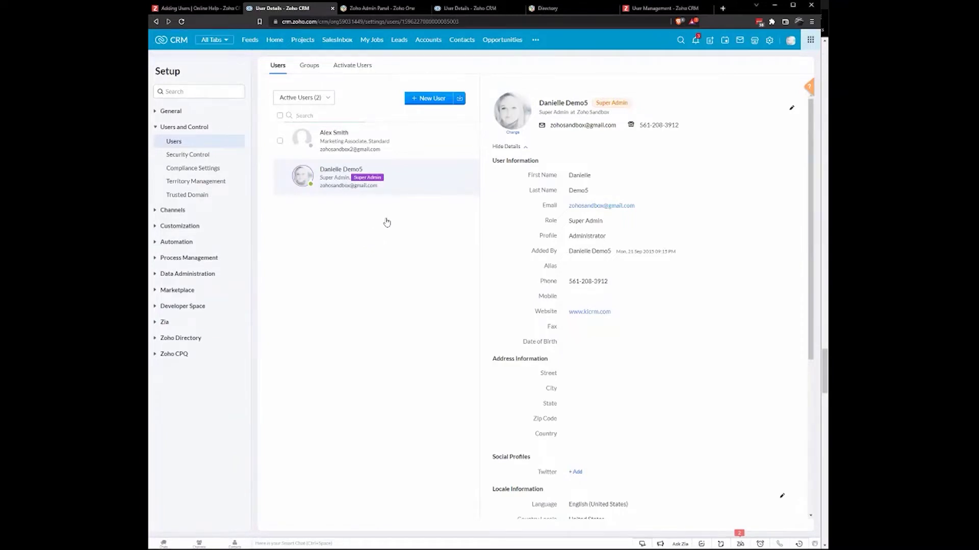
left_click(426, 101)
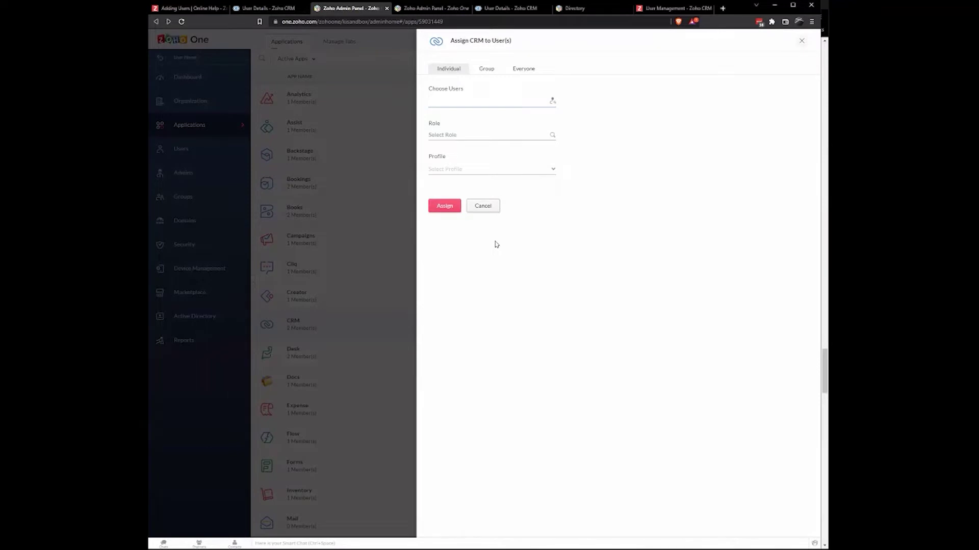
- Cancel the Assign CRM to User(s) panel in Zoho One and open the Users list
left_click(281, 9)
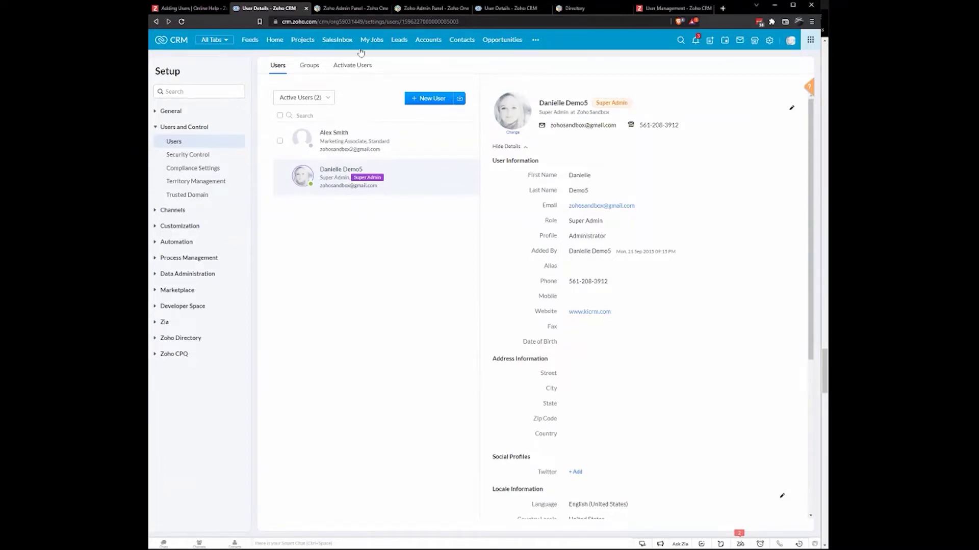
left_click(351, 9)
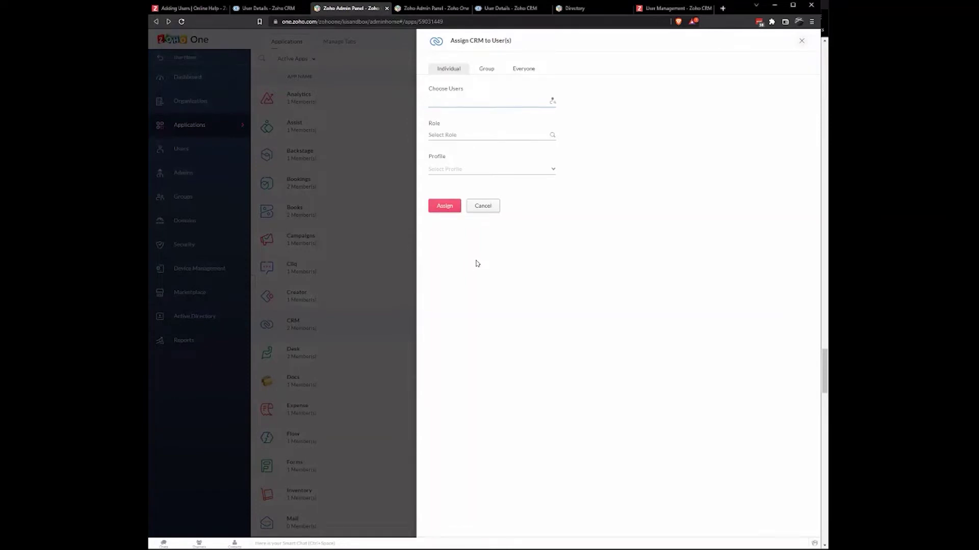
left_click(483, 206)
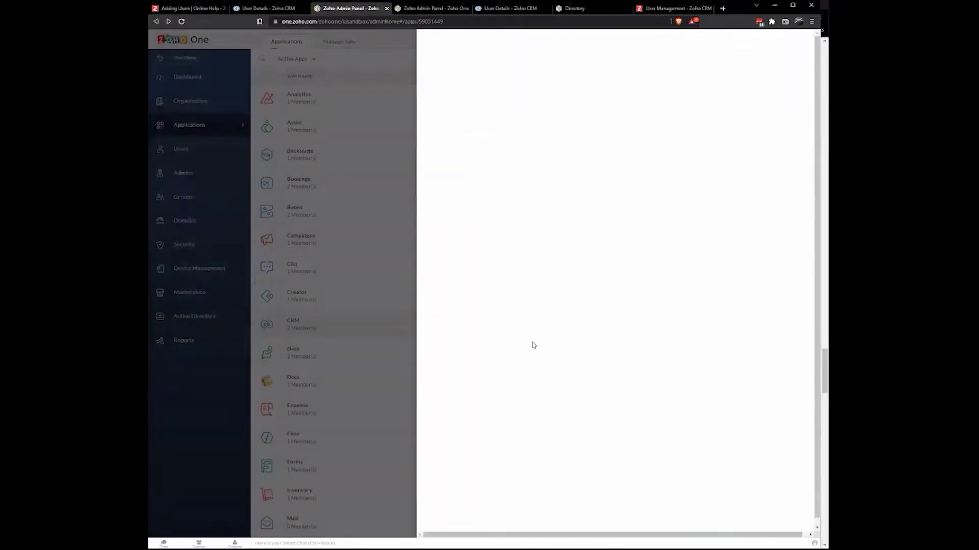
left_click(191, 151)
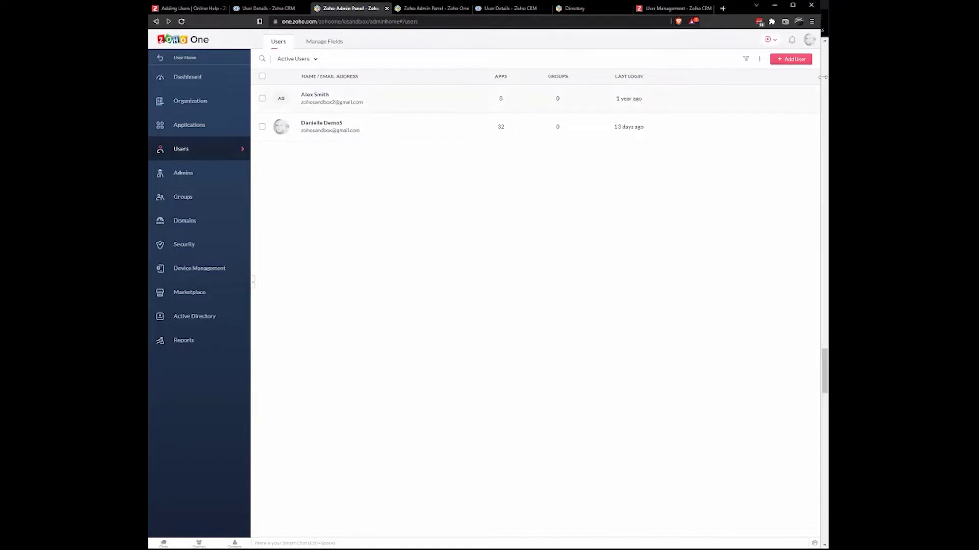
- Start a new user and enter their first name, last name and e-mail username
left_click(789, 59)
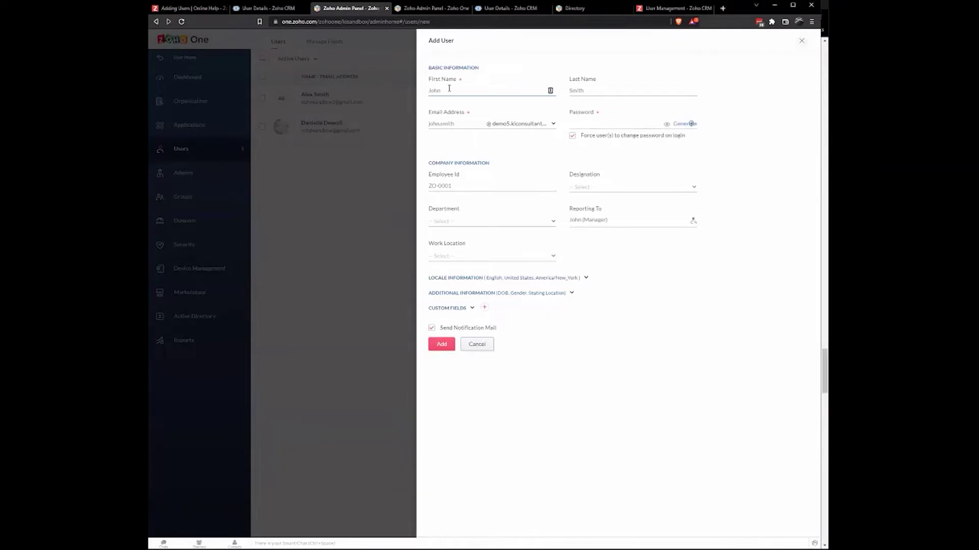
key("Tab")
key("Tab")
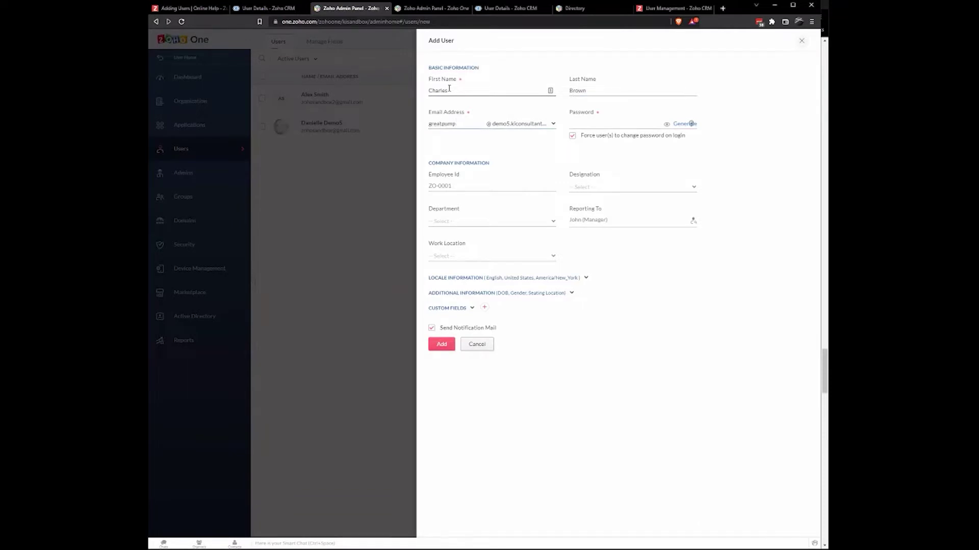
left_click(588, 125)
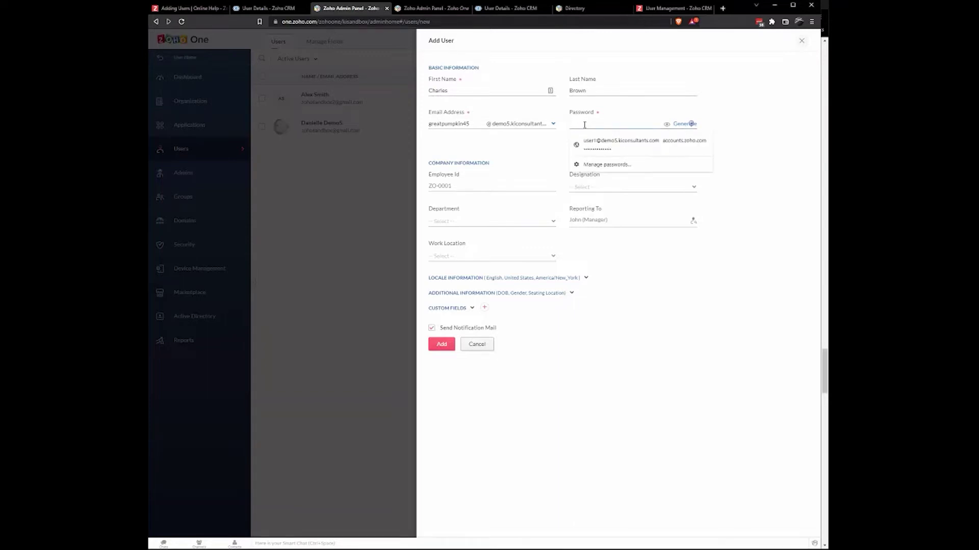
left_click(757, 156)
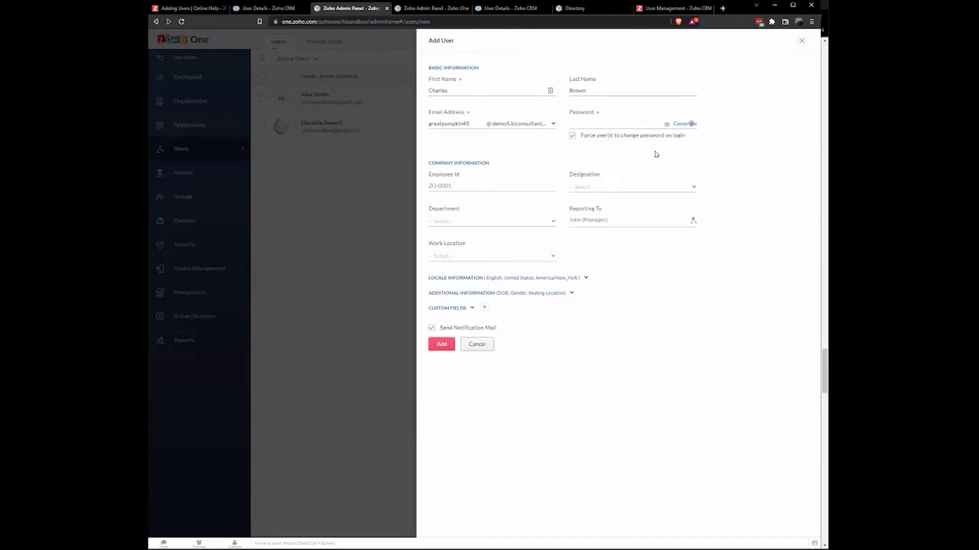
- Enable 'Force user(s) to change password on login' and generate a password for the user
left_click(582, 123)
left_click(573, 137)
left_click(585, 124)
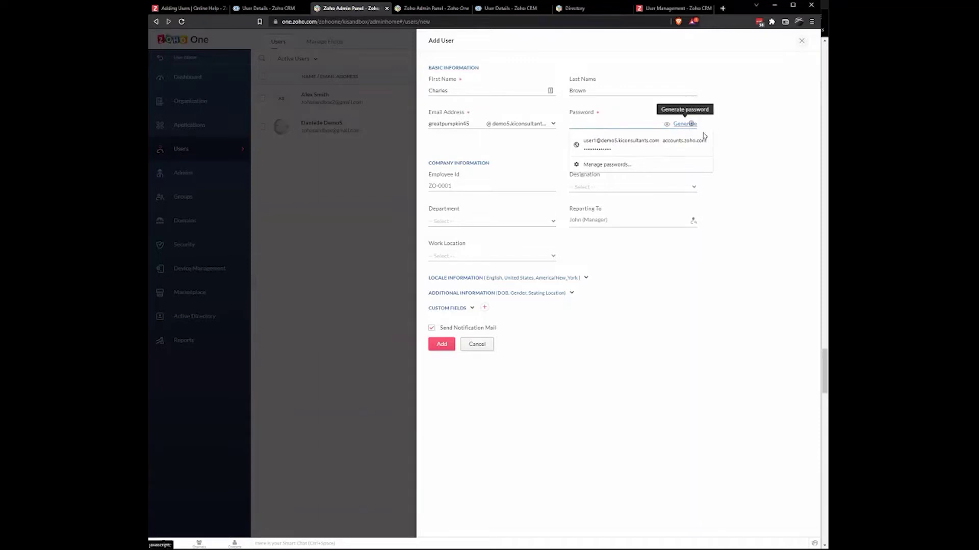
left_click(685, 123)
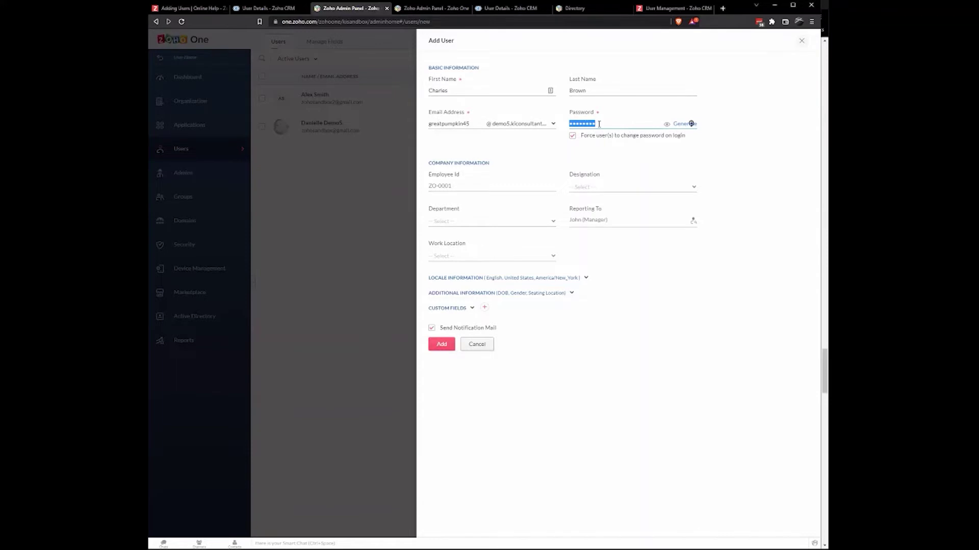
- Reveal and copy the generated password, then submit the Add User form
left_click(638, 126)
left_click(666, 124)
left_click_drag(599, 126, 569, 126)
key("ctrl+c")
left_click(545, 158)
left_click(447, 347)
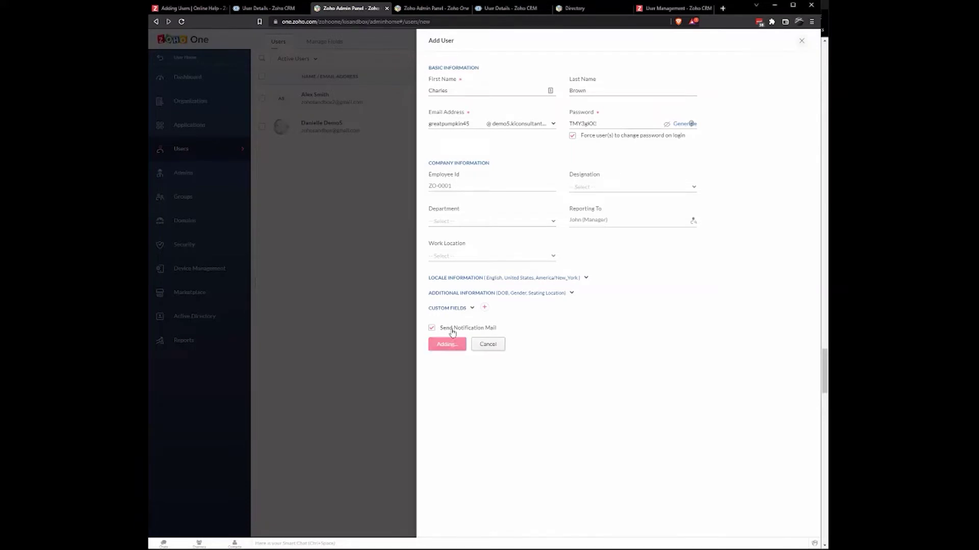
- Switch the e-mail domain to Other, complete the full e-mail address, and add the user
left_click(505, 125)
left_click(516, 149)
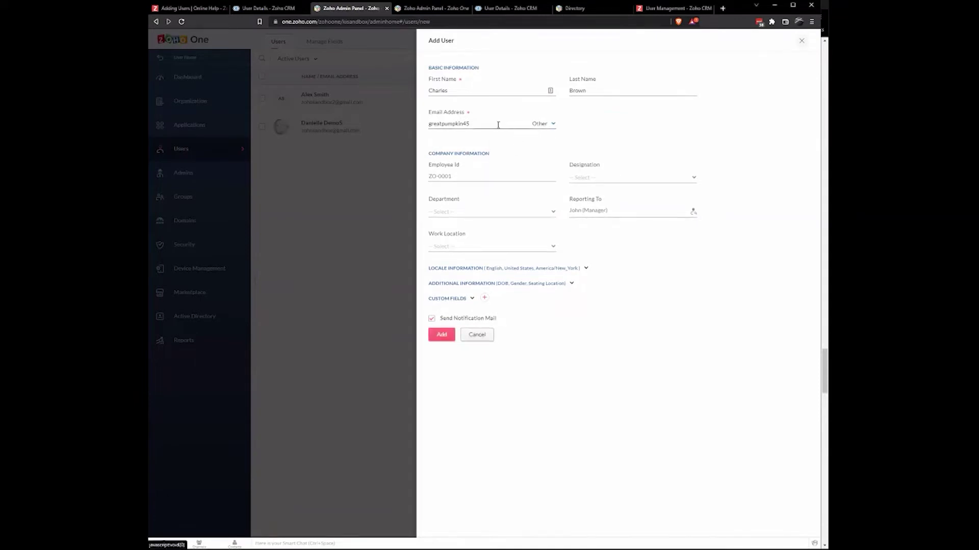
left_click(492, 123)
type("@gmail.c")
key("Return")
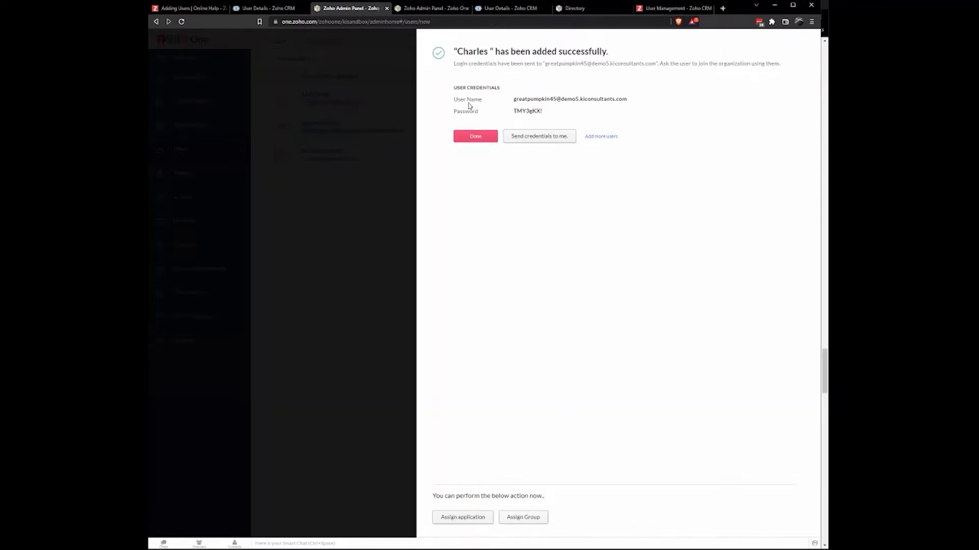
- Assign CRM to the new user with role Sales Associate and profile Standard
left_click(465, 519)
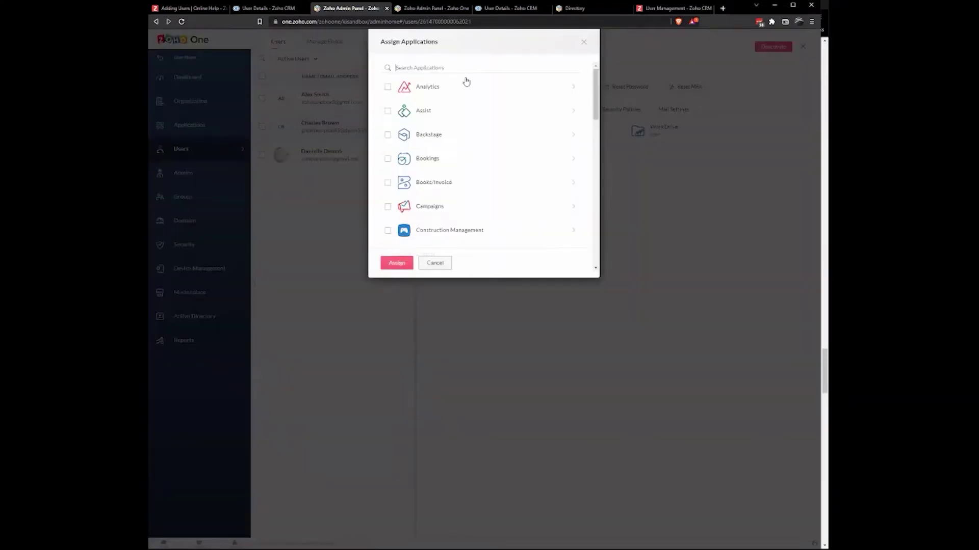
scroll(458, 187, "down", 2)
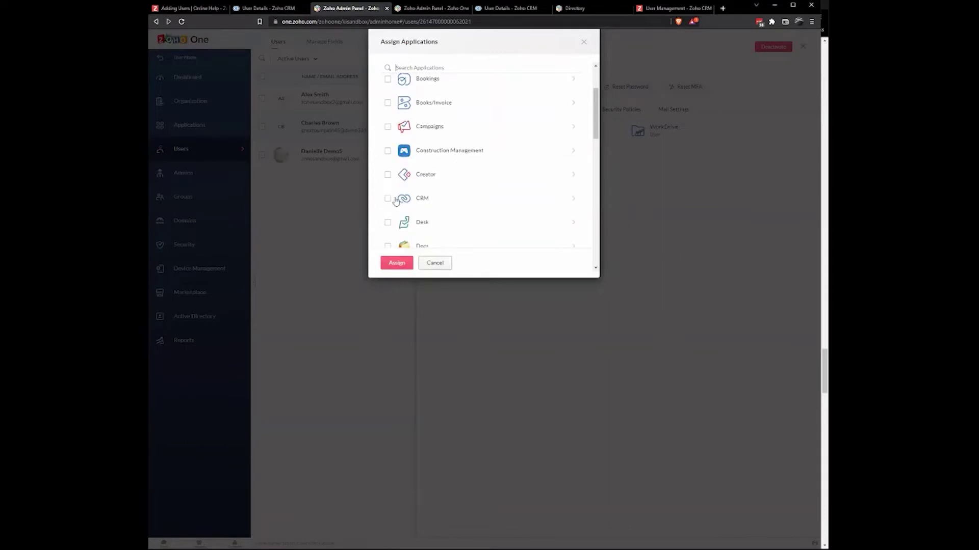
left_click(423, 197)
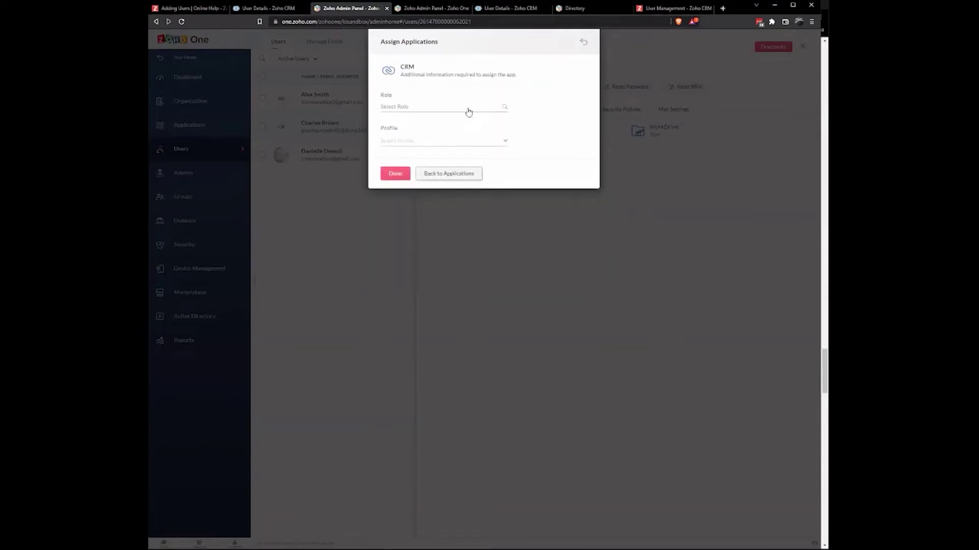
left_click(409, 108)
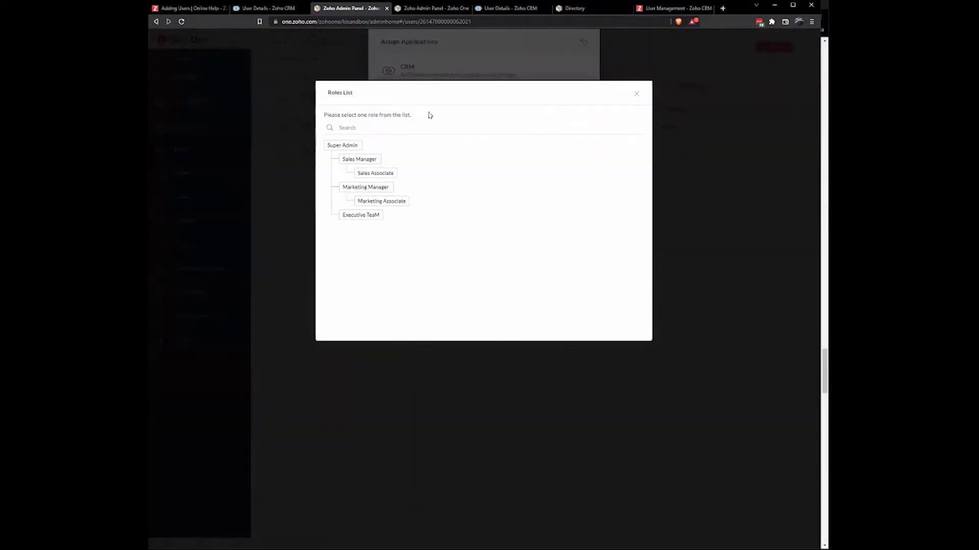
left_click(385, 175)
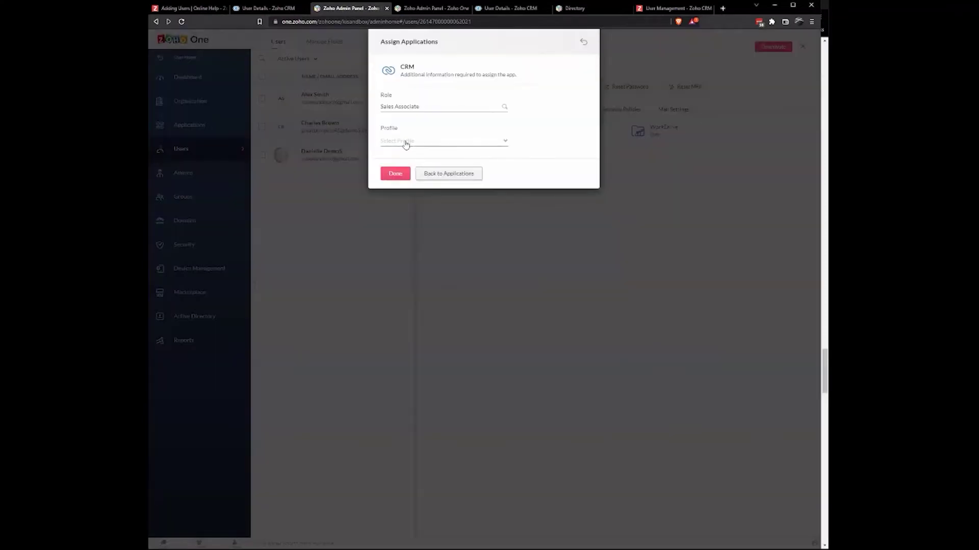
left_click(405, 142)
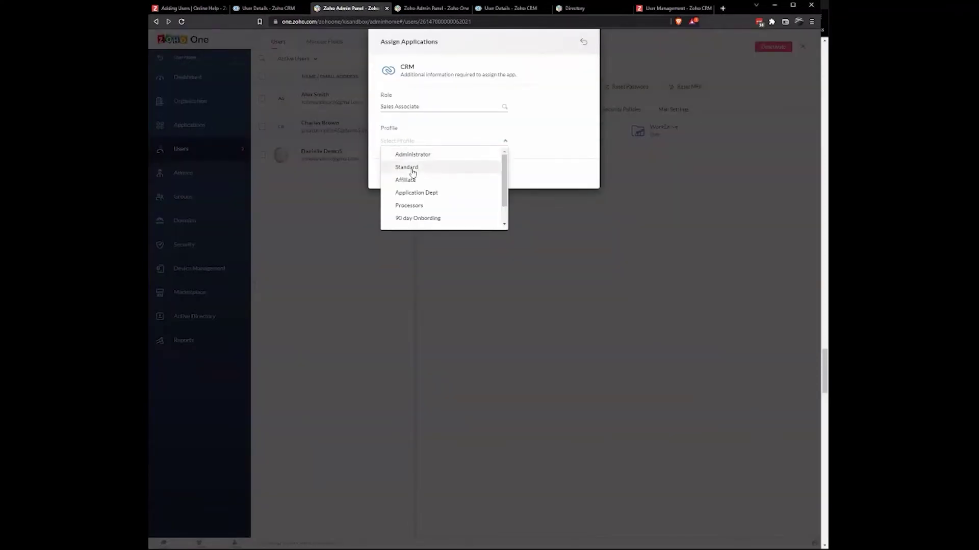
scroll(421, 193, "down", 1)
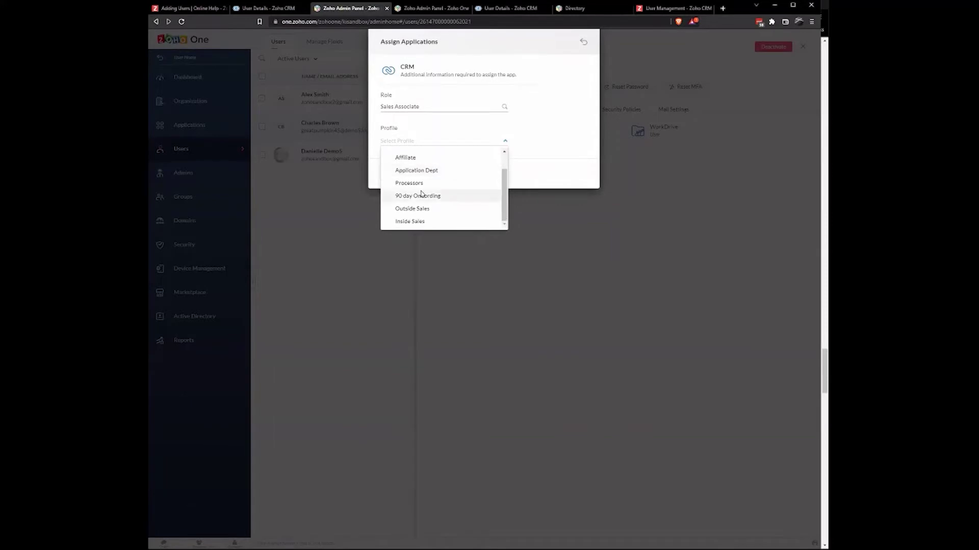
scroll(437, 213, "up", 2)
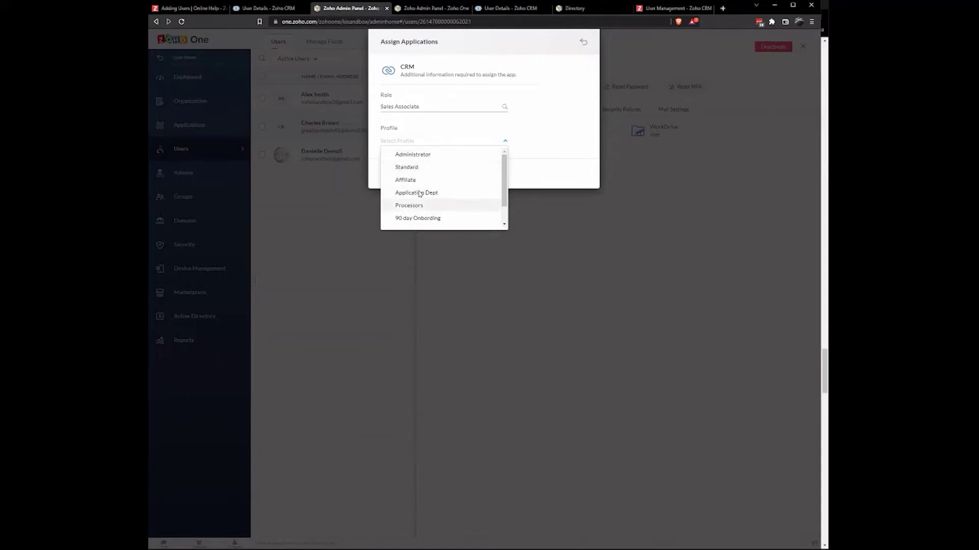
scroll(431, 174, "up", 1)
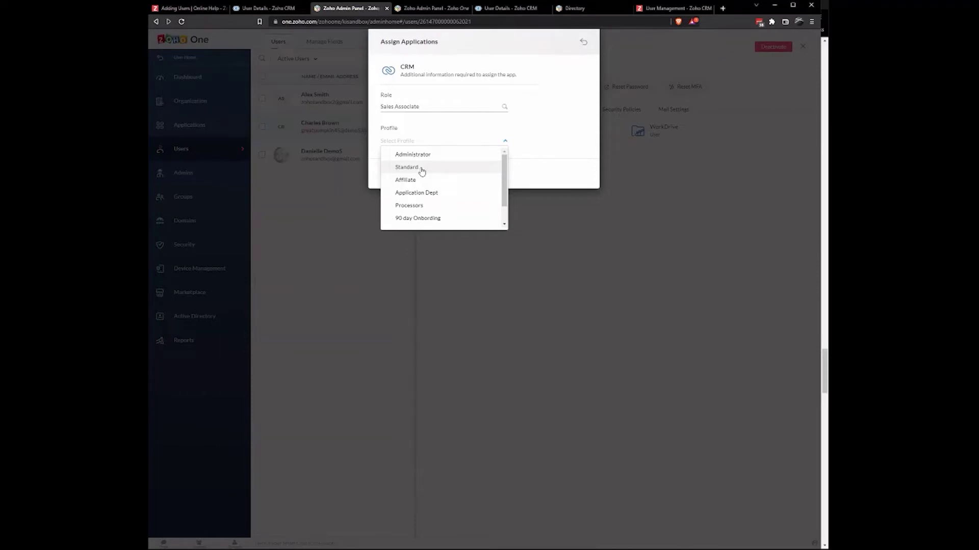
left_click(424, 168)
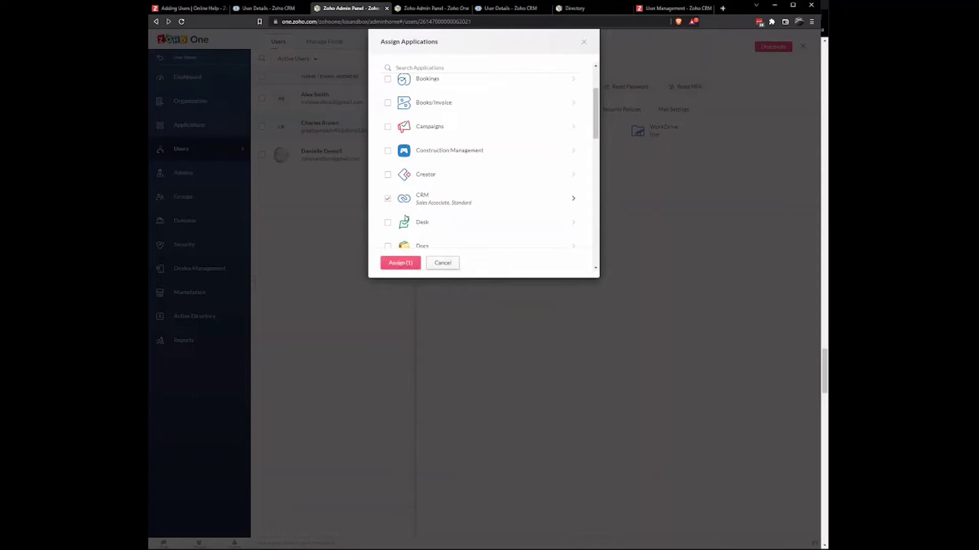
left_click(412, 264)
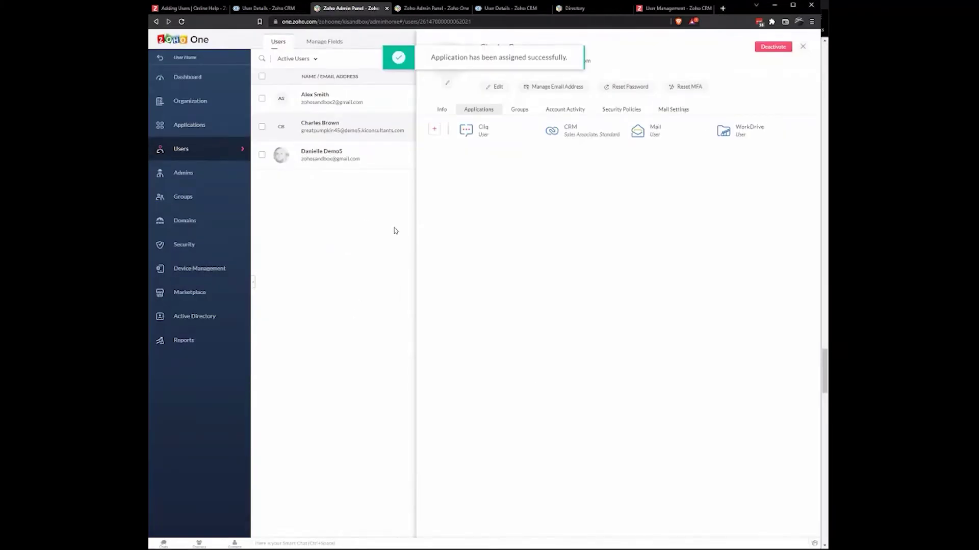
- Reload the Zoho CRM Users page and check the new Sales Associate user's details
left_click(269, 9)
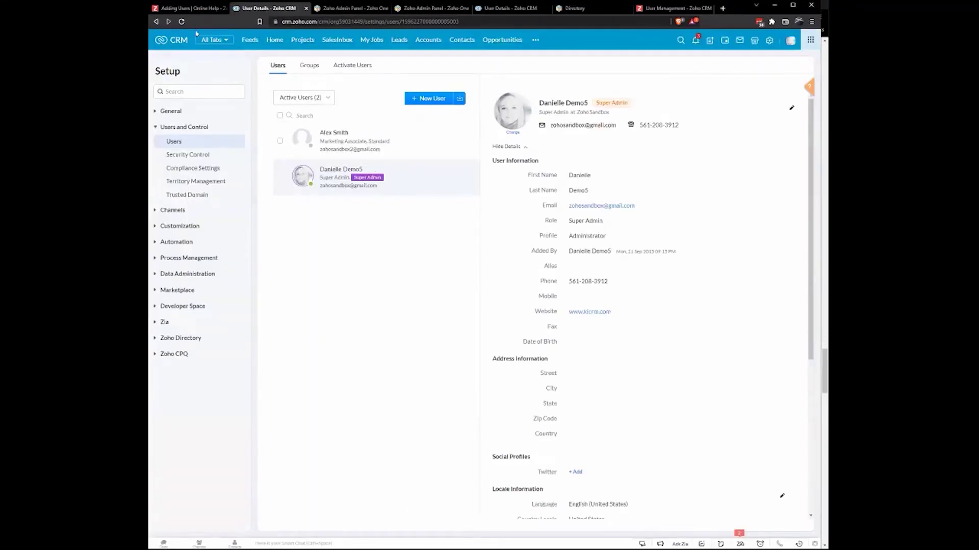
left_click(181, 21)
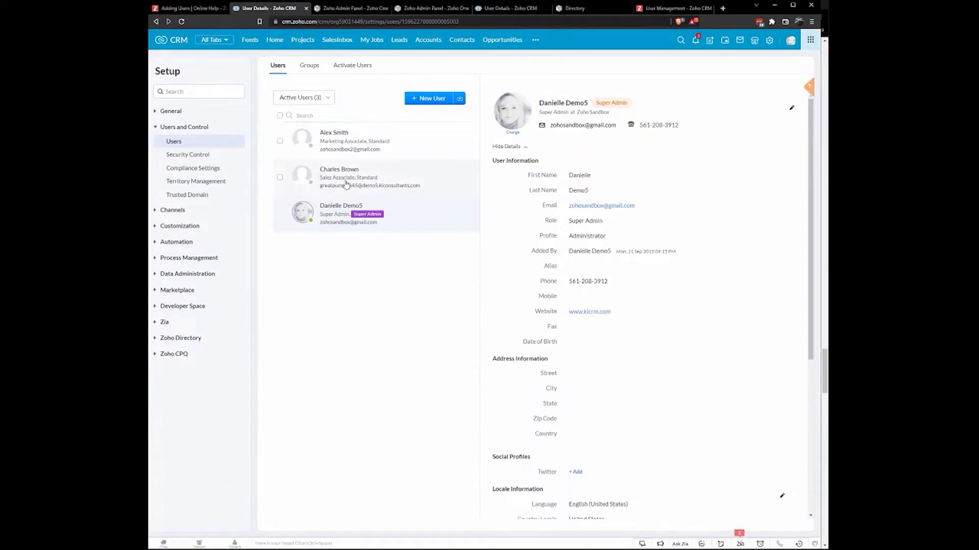
left_click(346, 185)
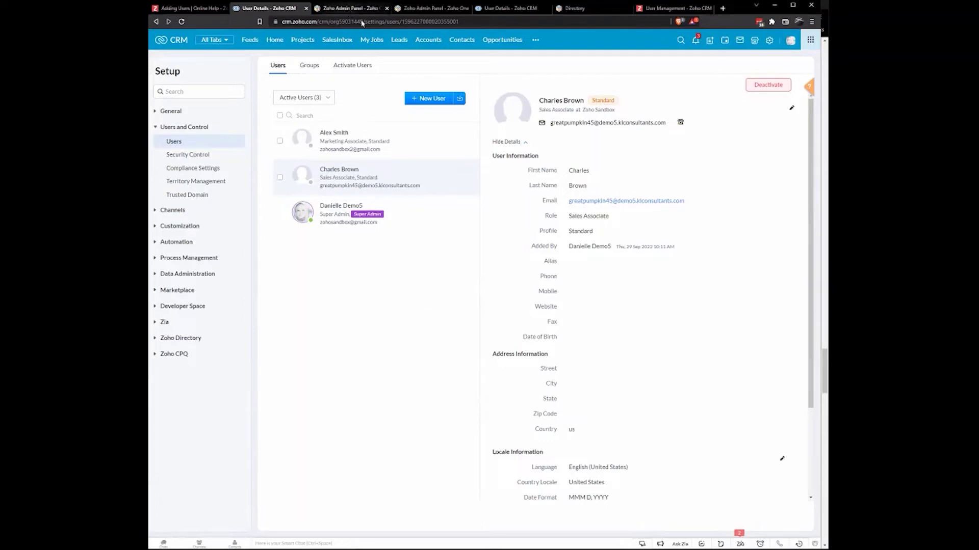
left_click(351, 8)
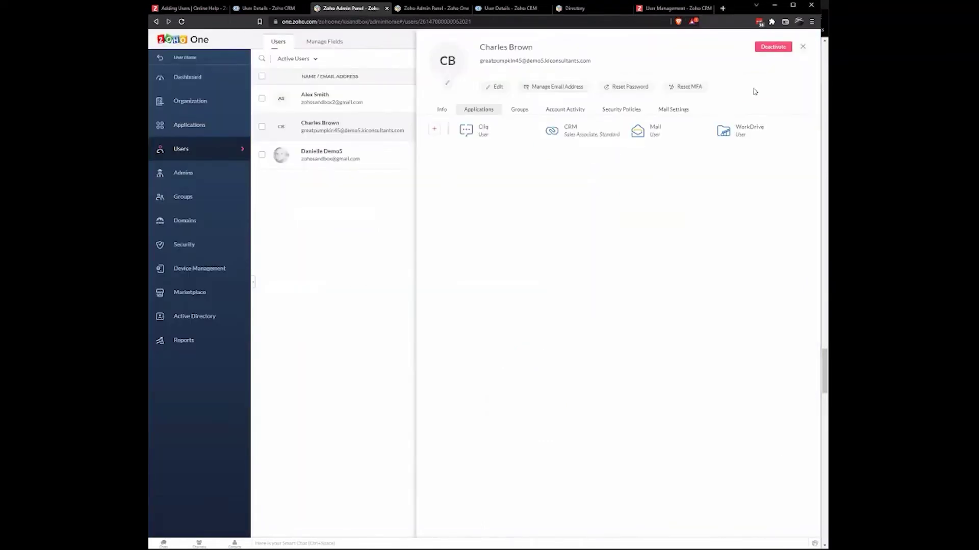
- Close the user details to see three active users, and open the new user's action menu
left_click(803, 46)
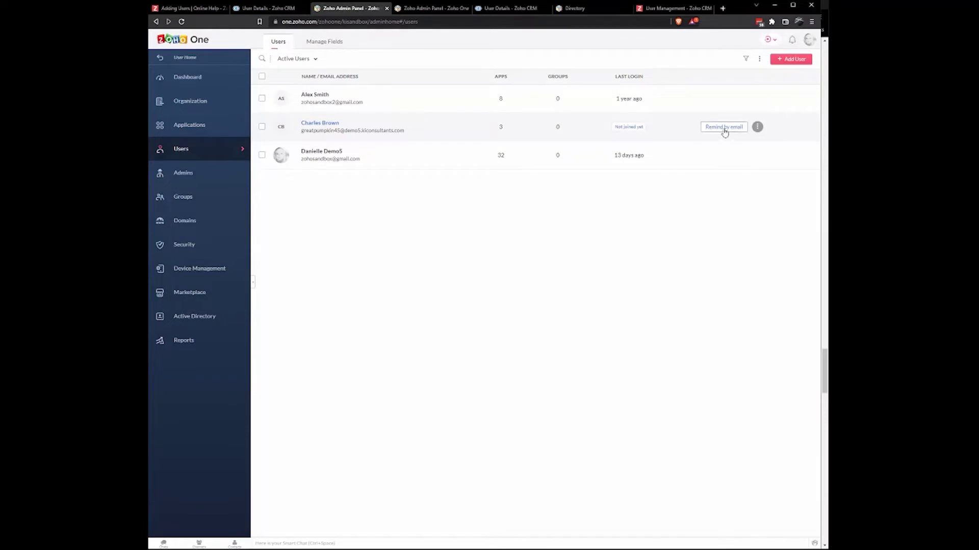
left_click(758, 128)
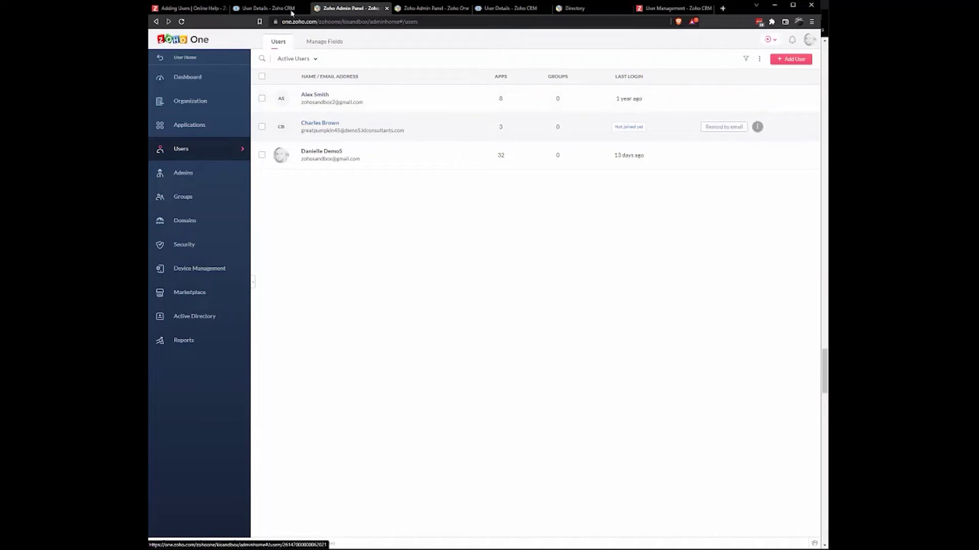
left_click(268, 8)
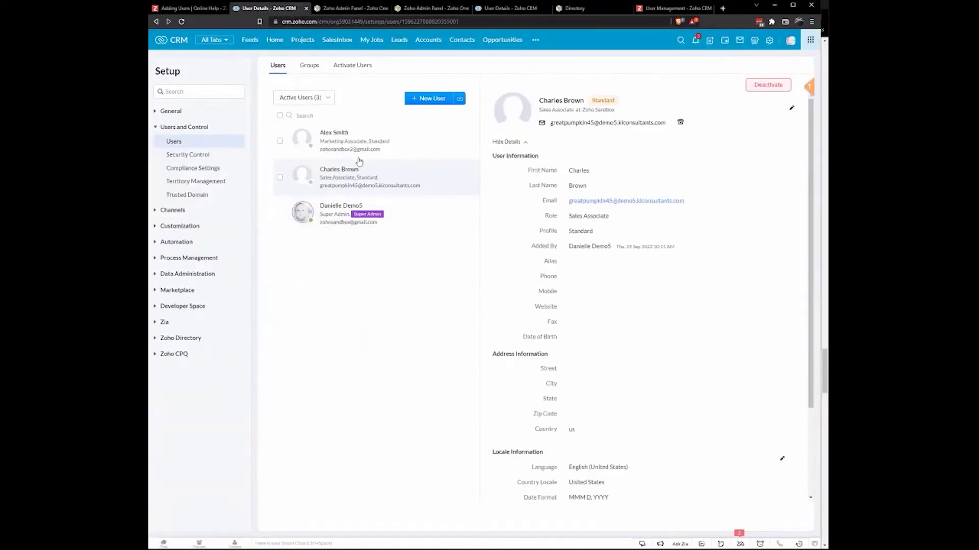
- From the Groups list, open the Executive group to see its two associated users
left_click(341, 219)
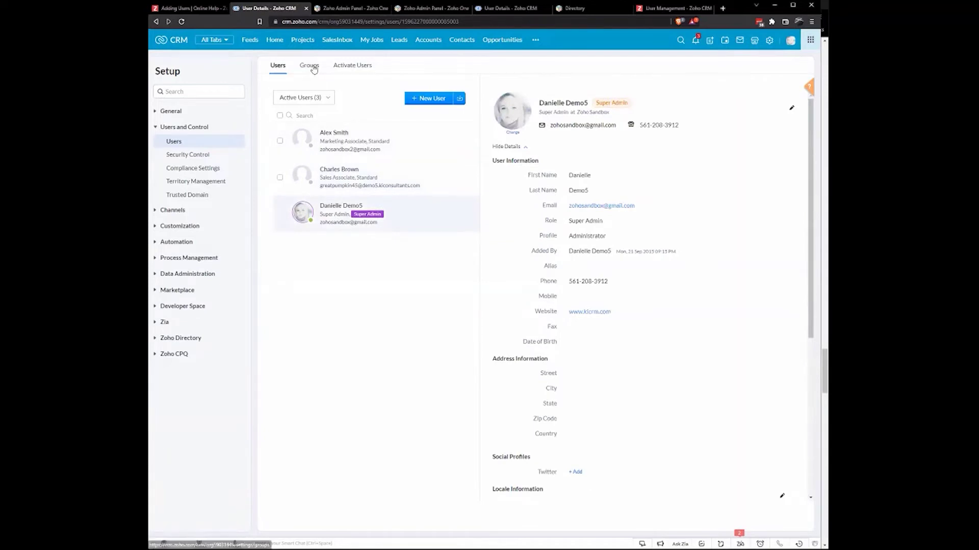
left_click(312, 69)
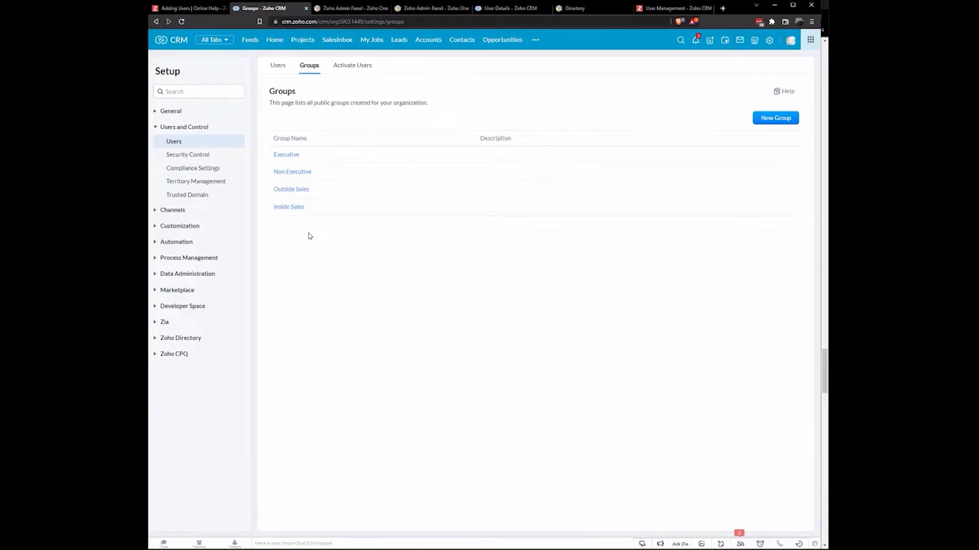
left_click(287, 157)
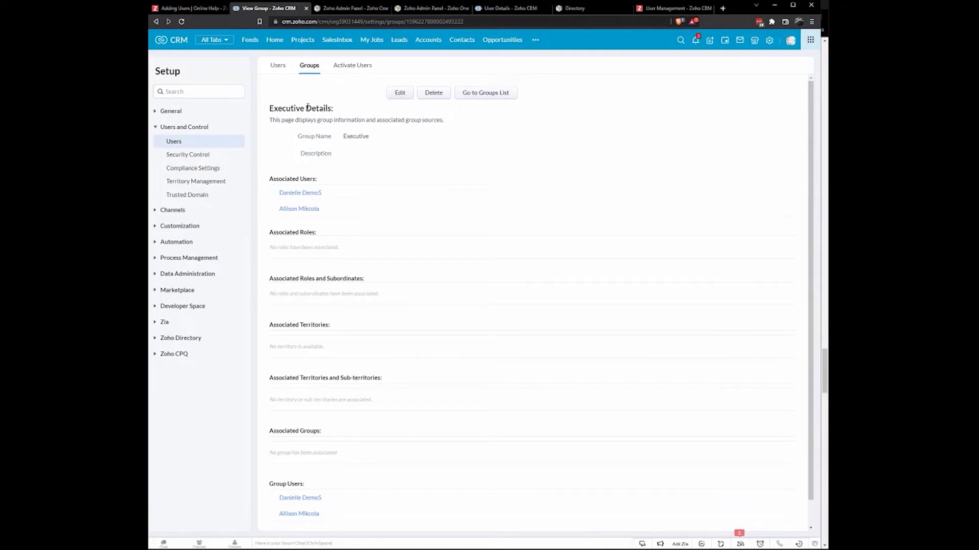
- Go back to the Groups list, then show the Active Users list
left_click(308, 69)
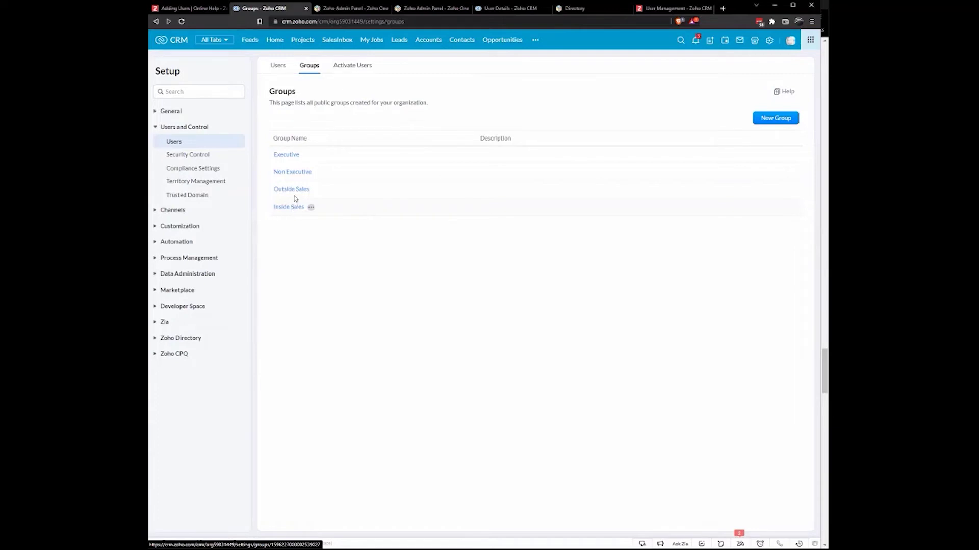
left_click(278, 66)
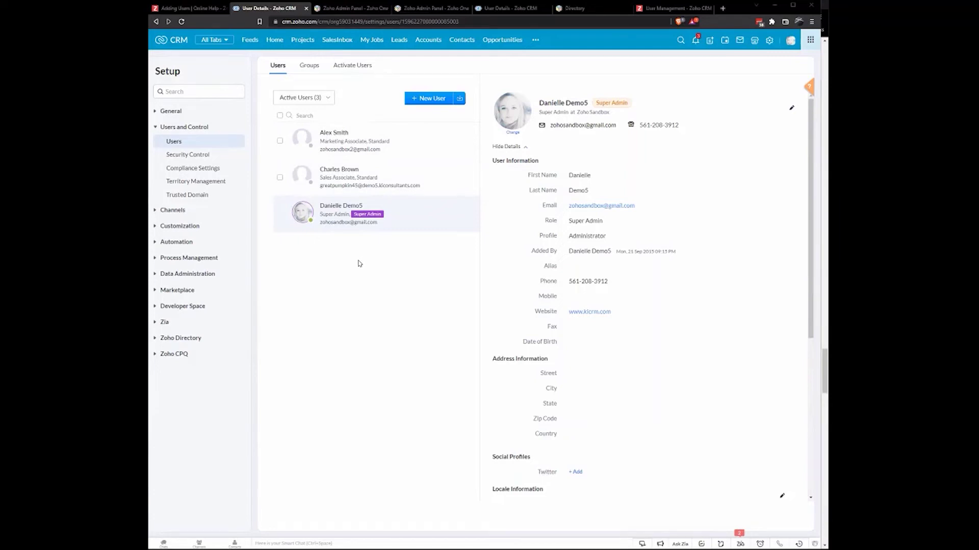
- Switch the users view to Inactive Users, then reopen the user-list filter
left_click(308, 105)
left_click(298, 128)
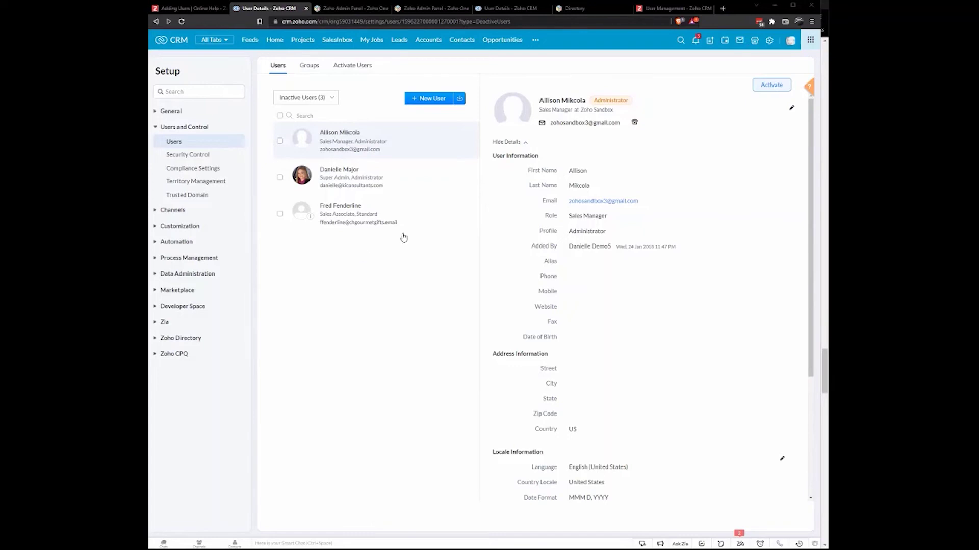
left_click(310, 96)
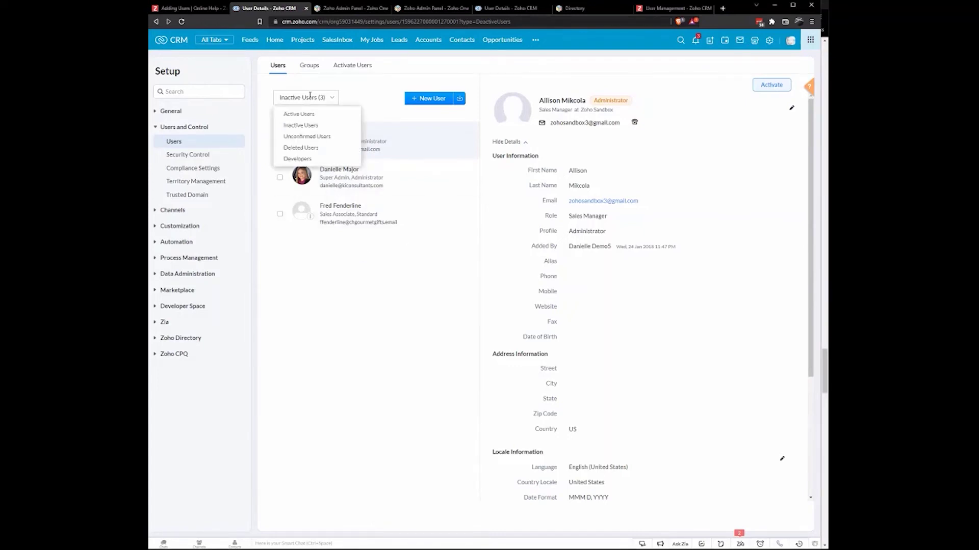
- Filter to Unconfirmed Users, view that user's details, then switch back to Active Users
left_click(329, 137)
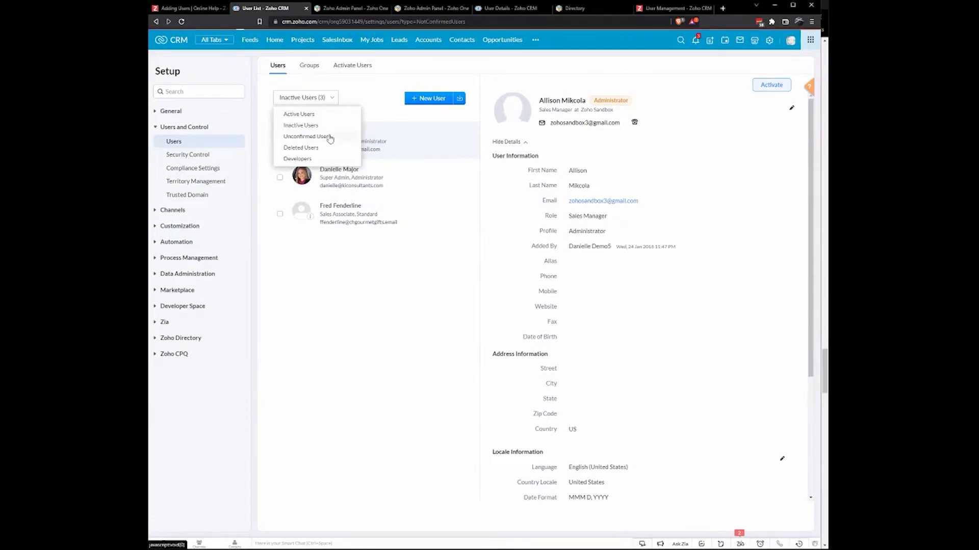
left_click(377, 139)
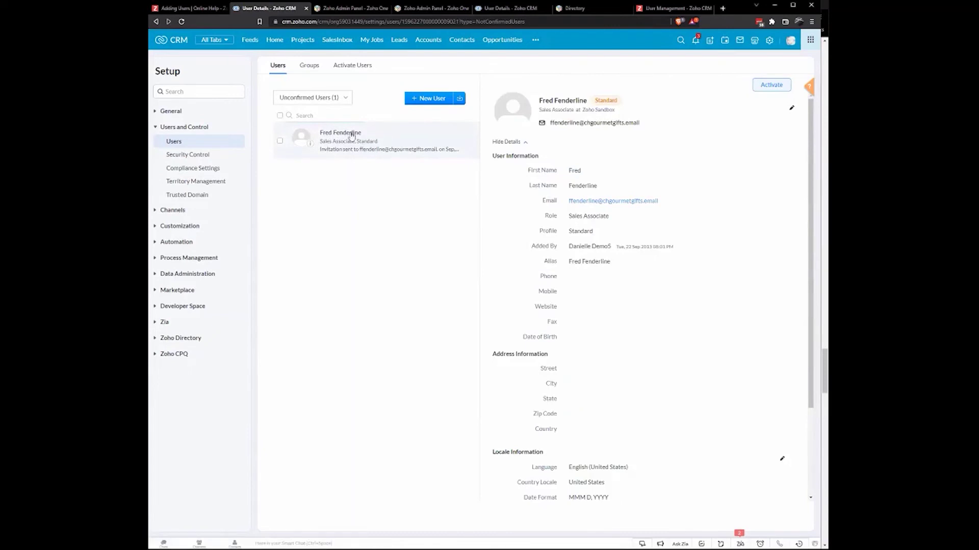
left_click(278, 66)
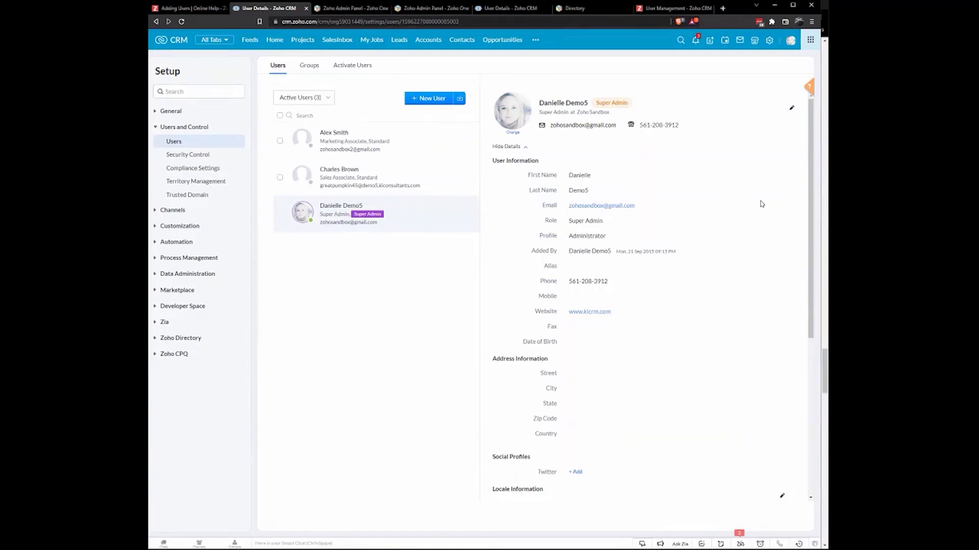
- From the profile panel, choose Manage Subscription for the Zoho One plan
left_click(790, 42)
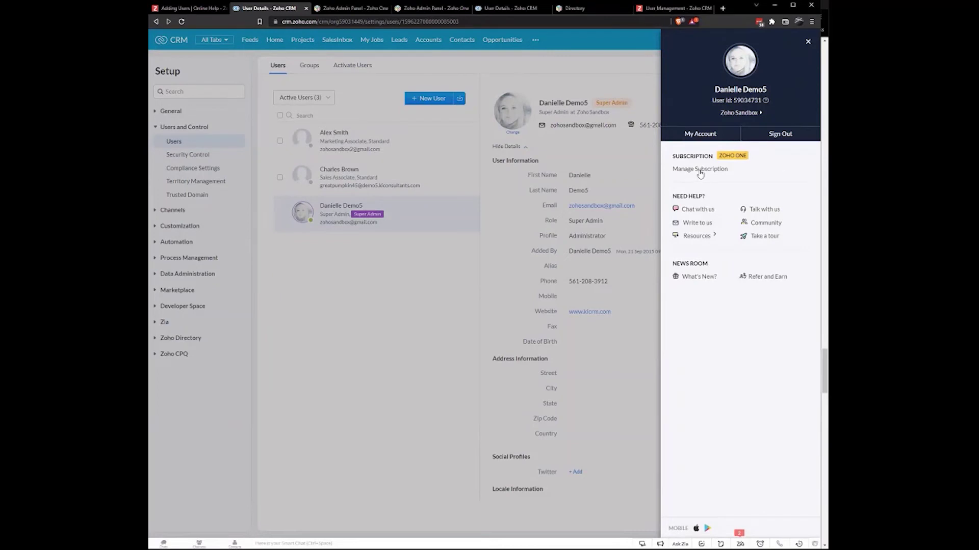
left_click(700, 172)
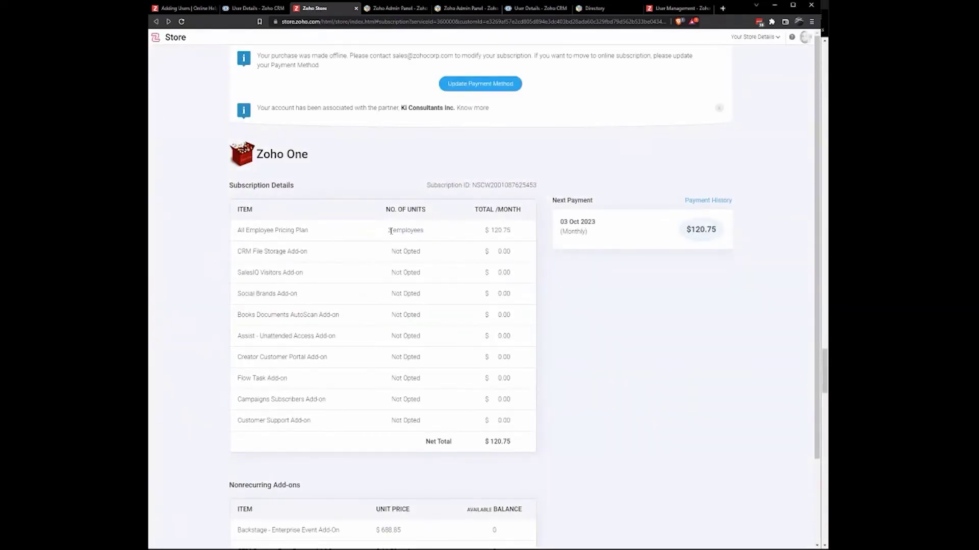
- Highlight the '3 employees' seat count on the All Employee Pricing Plan ($120.75/month)
left_click_drag(389, 230, 430, 231)
scroll(413, 235, "down", 3)
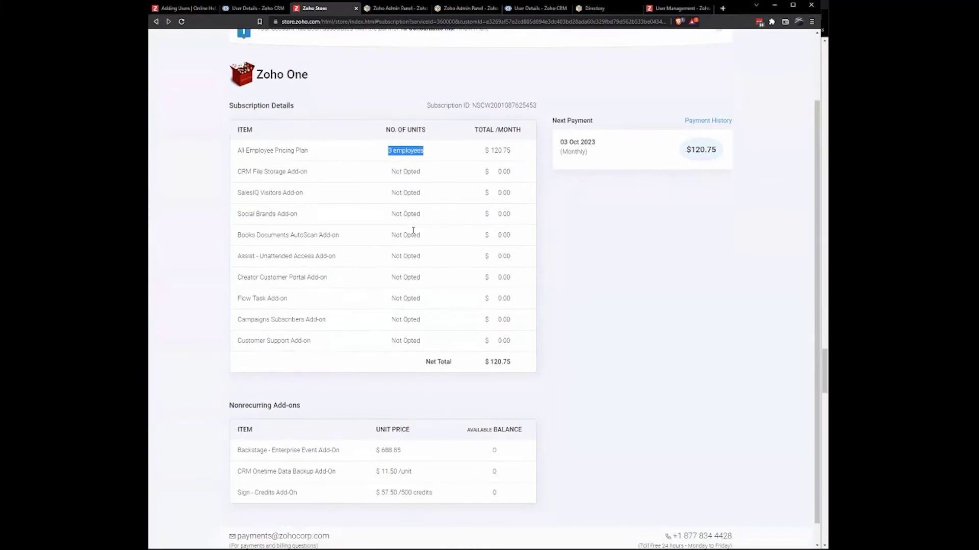
scroll(414, 231, "up", 2)
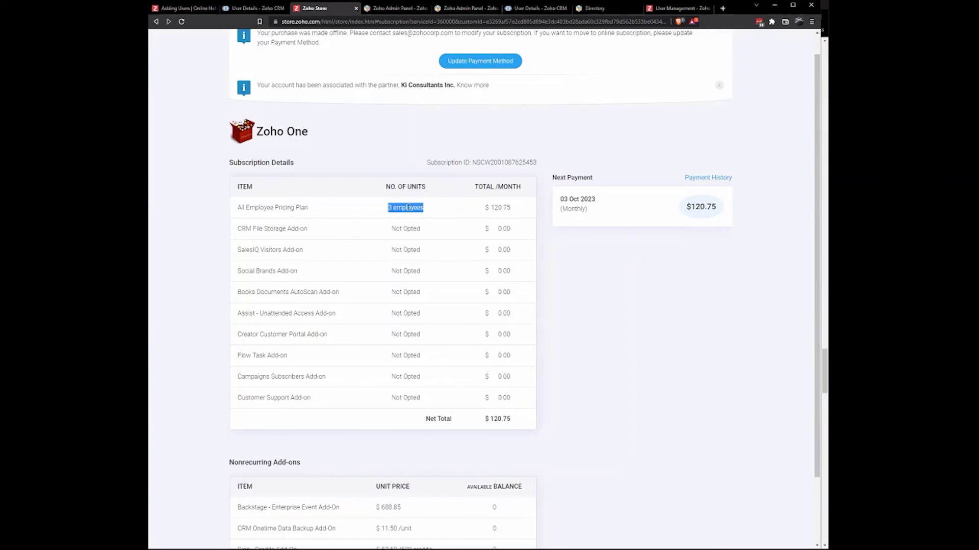
left_click(388, 210)
left_click_drag(389, 208, 423, 207)
left_click(393, 162)
scroll(415, 154, "up", 1)
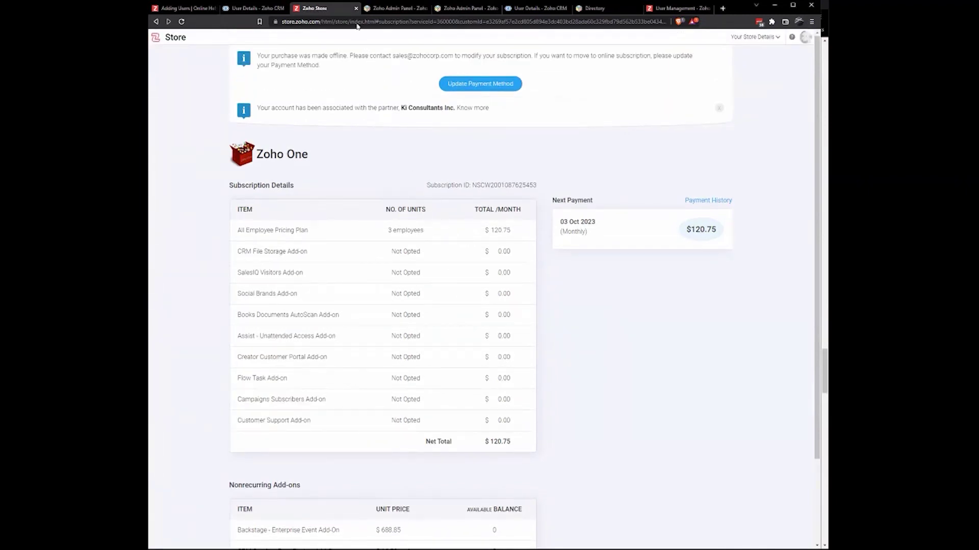
- Close the Zoho Store tab and view the Marketing Associate user's Standard-profile details
left_click(355, 8)
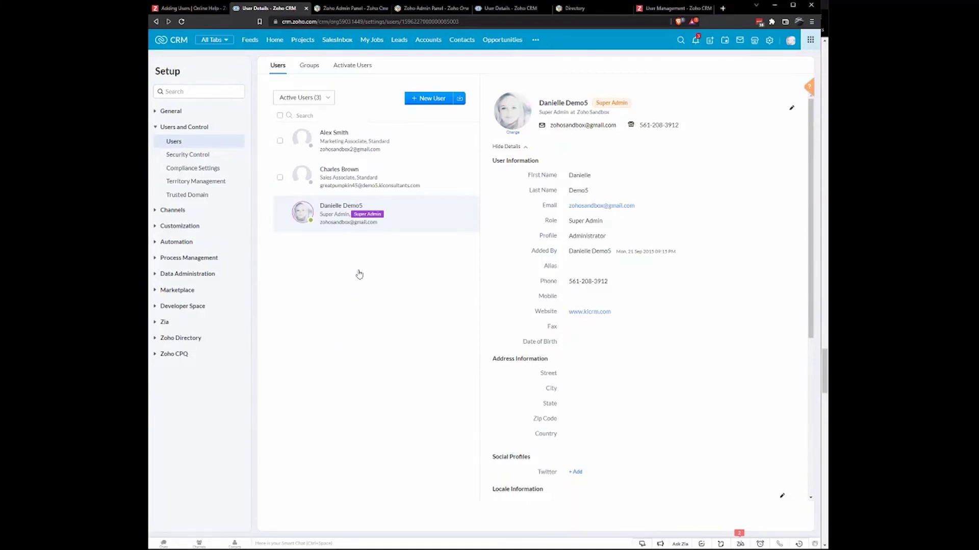
left_click(393, 152)
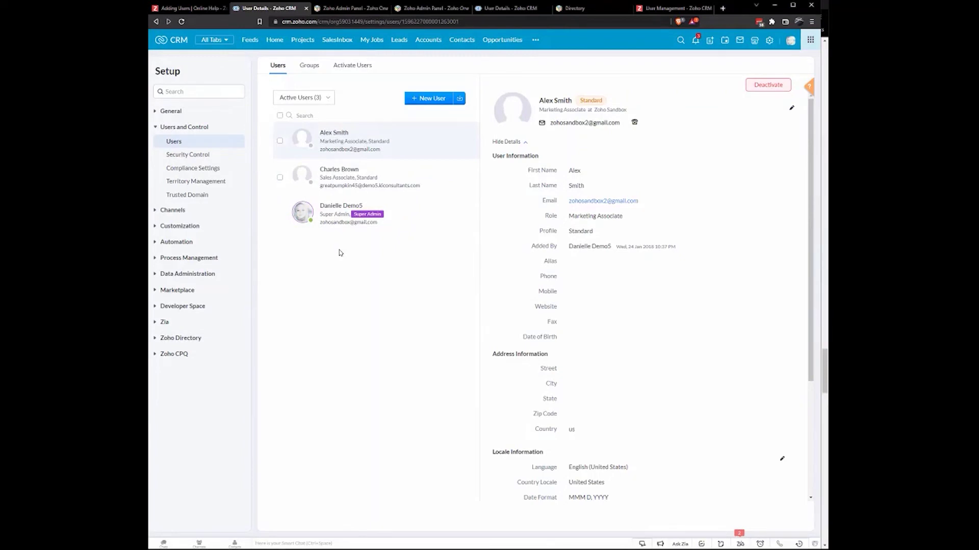
- In Data Sharing Settings, point out Solutions' Public Read/Write/Delete access, then edit all default permissions
left_click(190, 158)
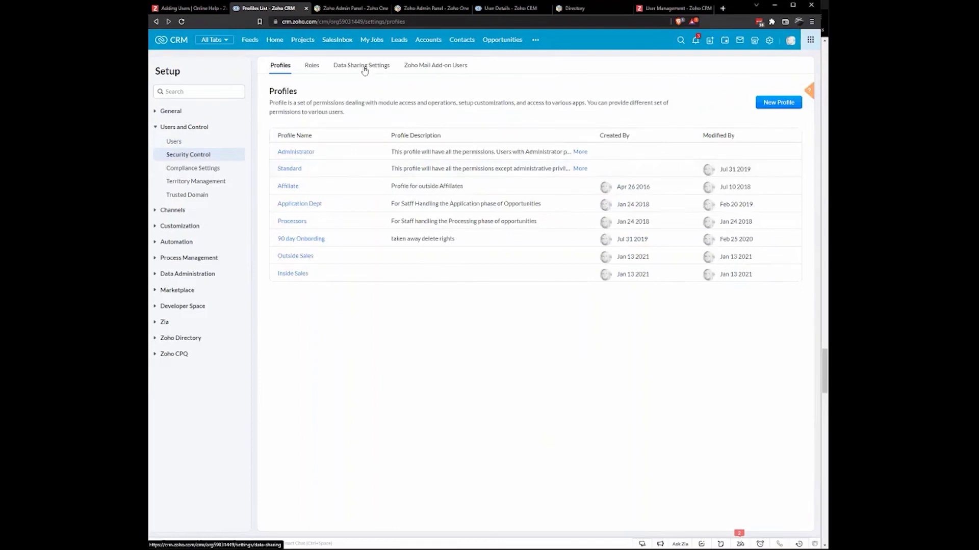
left_click(361, 70)
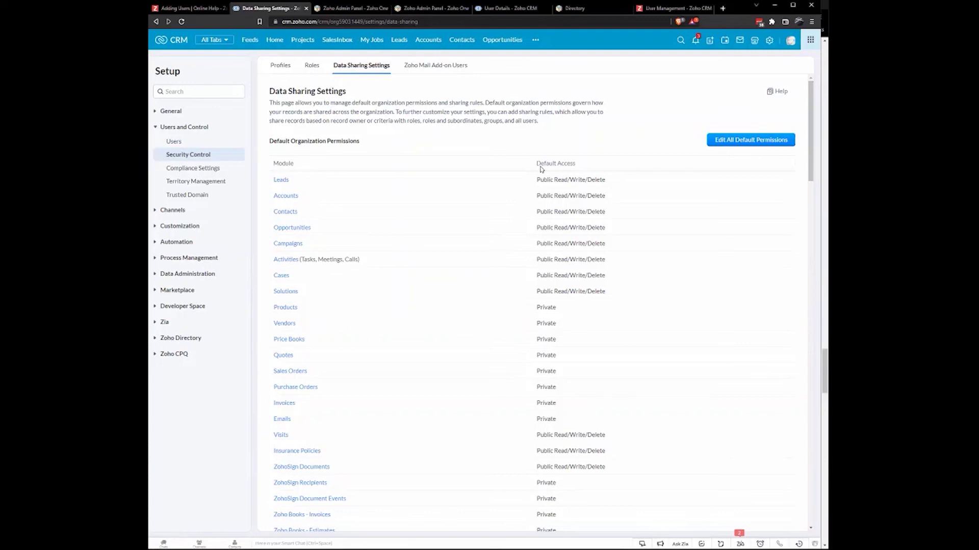
triple_click(570, 165)
scroll(544, 310, "down", 2)
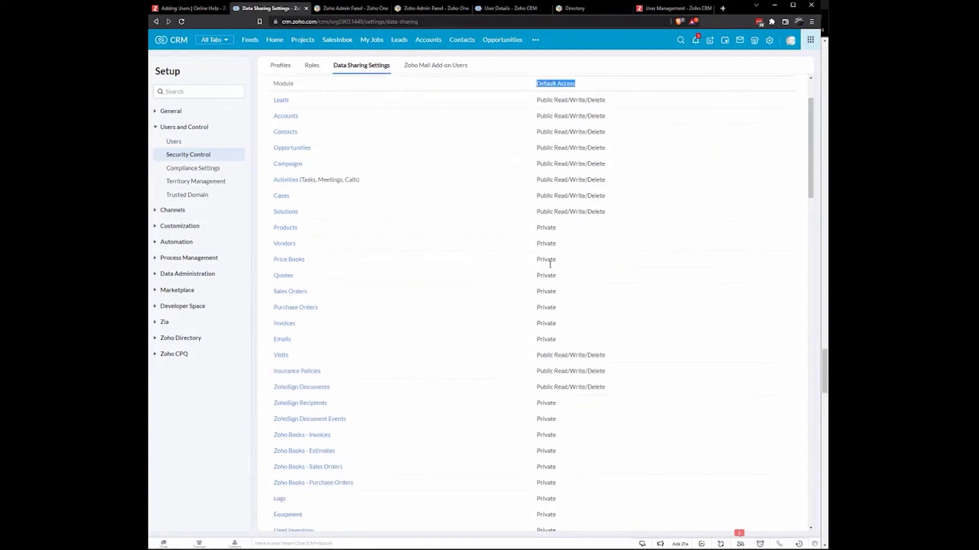
scroll(549, 264, "up", 1)
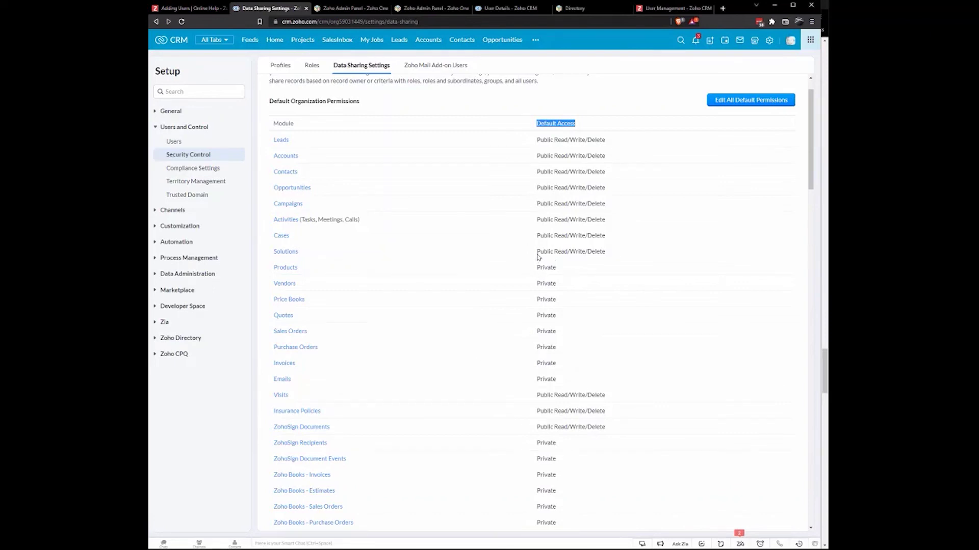
left_click_drag(538, 253, 606, 254)
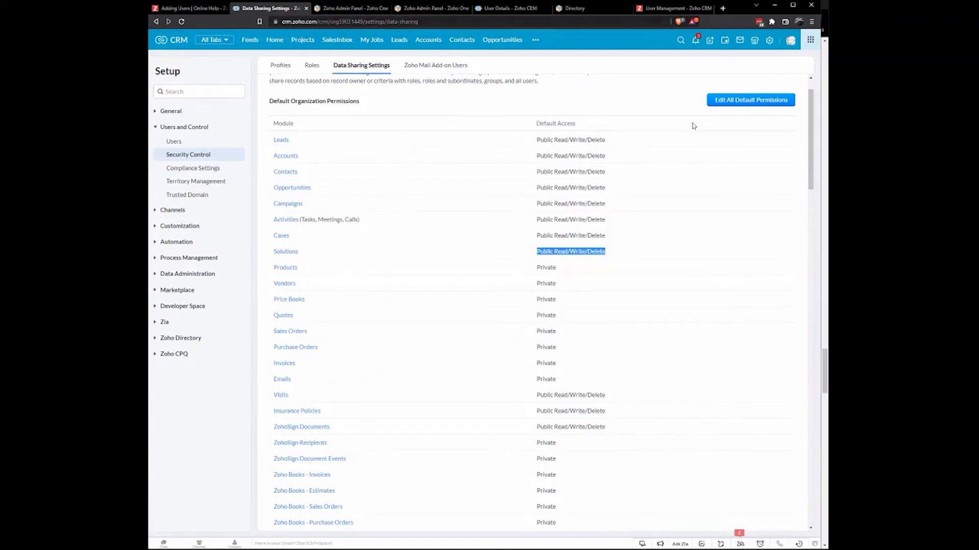
left_click(728, 101)
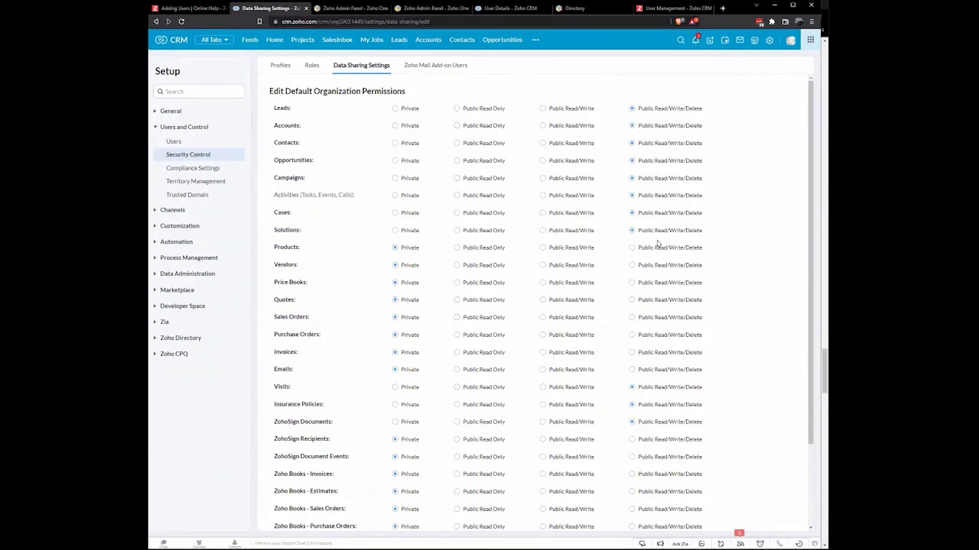
- Leave the editor via the Profiles tab and return to the Users list of three active users
left_click(279, 72)
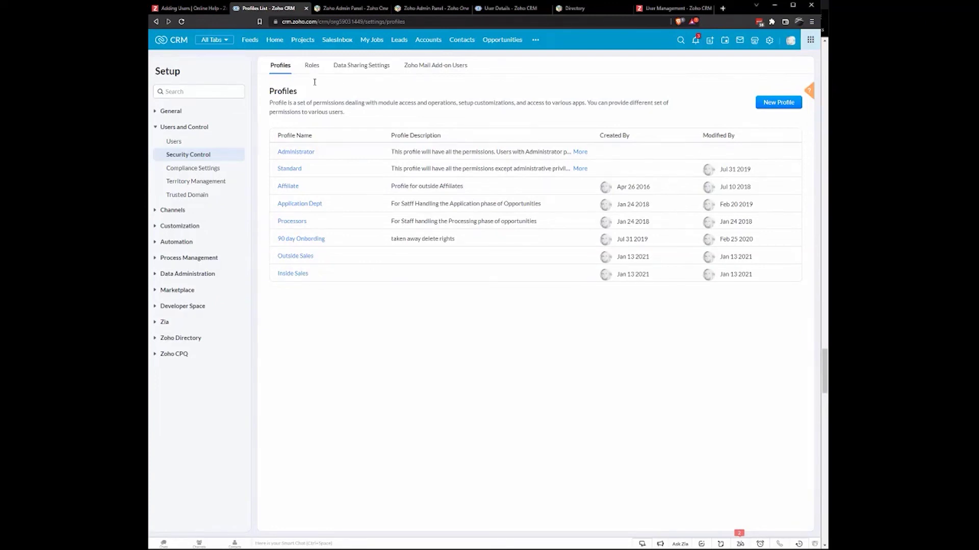
left_click(176, 141)
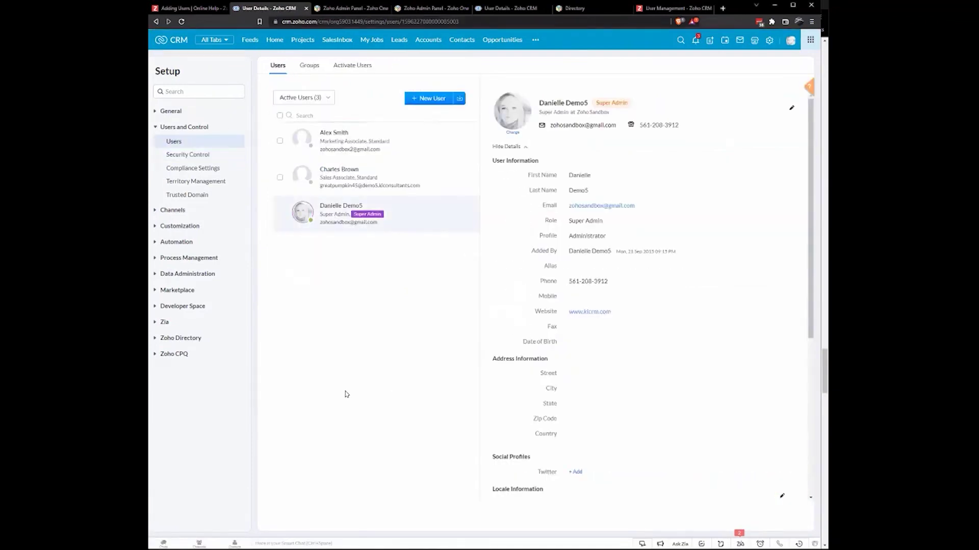
- Switch to the 'Adding Users | Online Help' tab and scroll through the article's sections and back
left_click(189, 8)
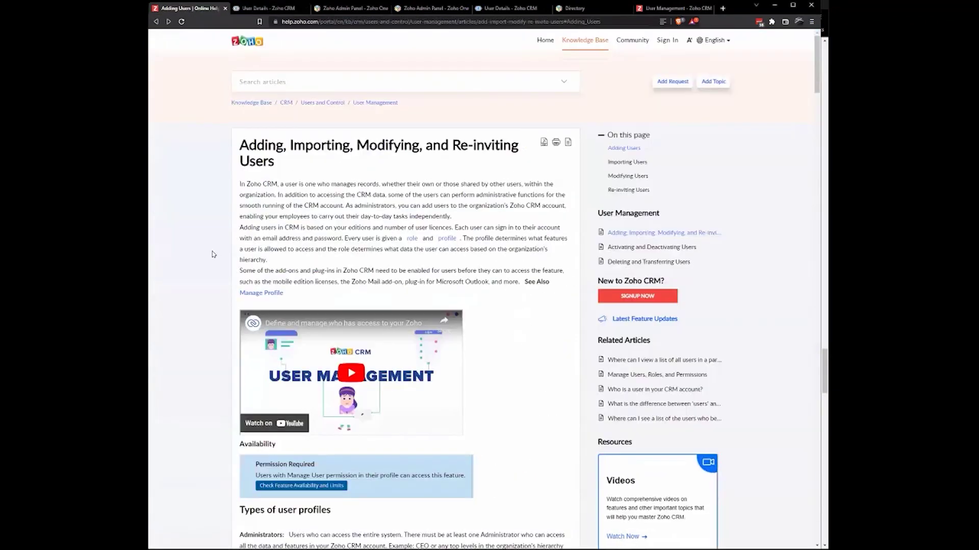
scroll(200, 249, "down", 8)
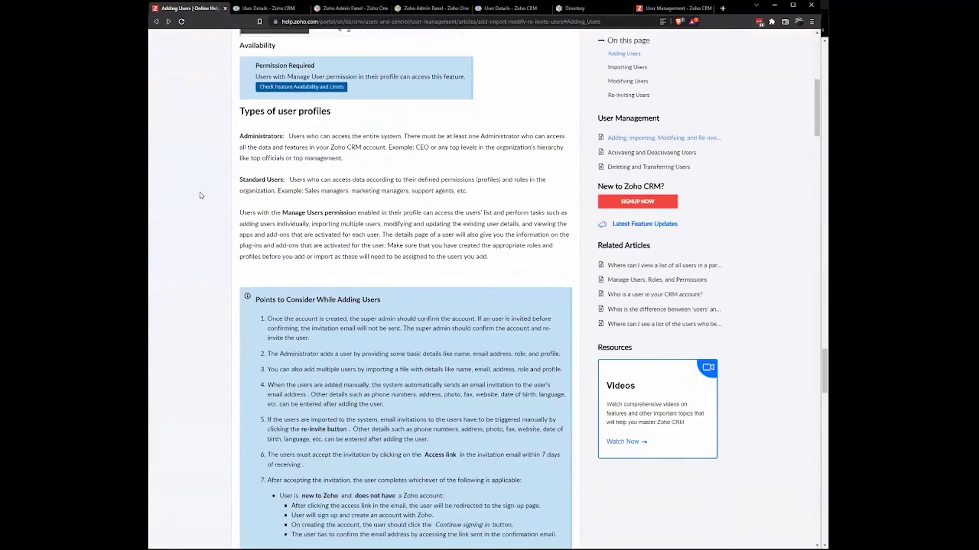
scroll(197, 238, "down", 10)
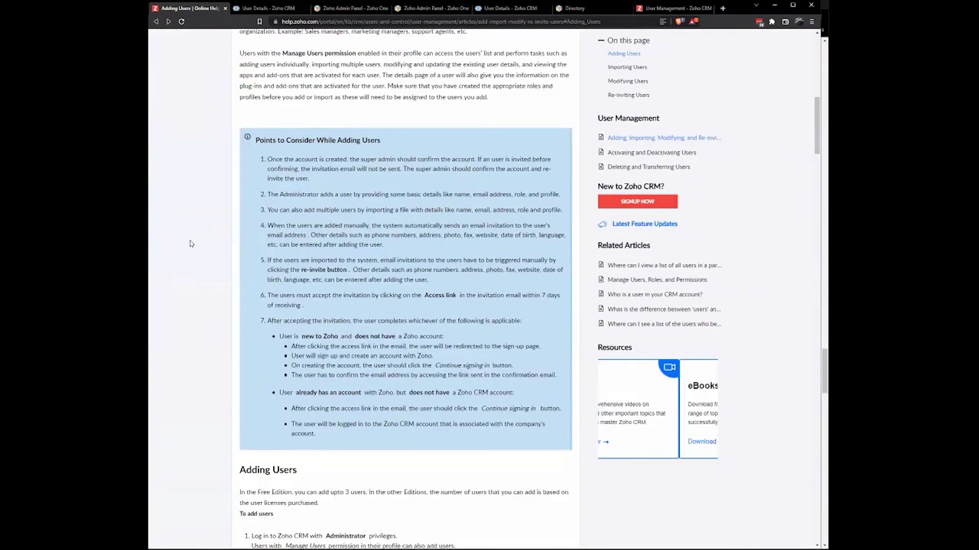
scroll(206, 221, "down", 5)
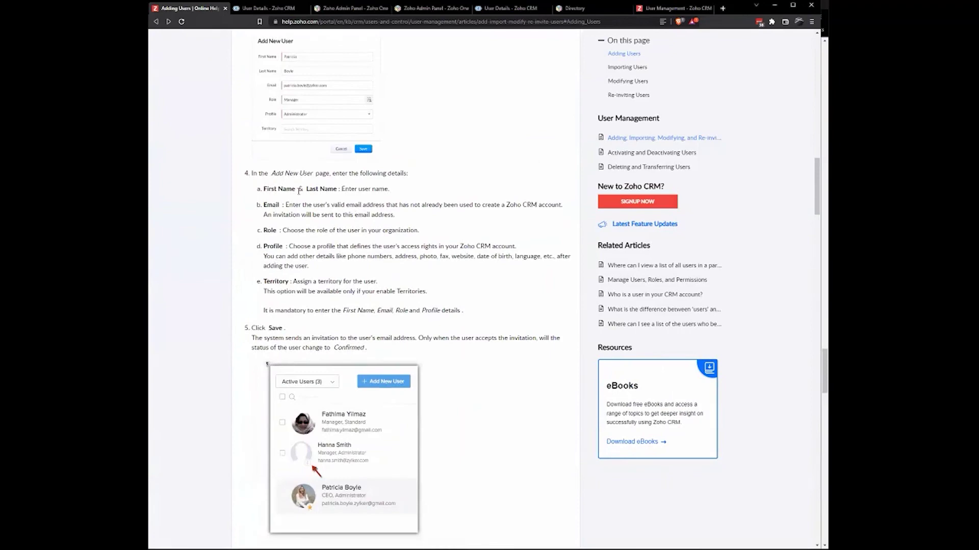
scroll(221, 213, "down", 8)
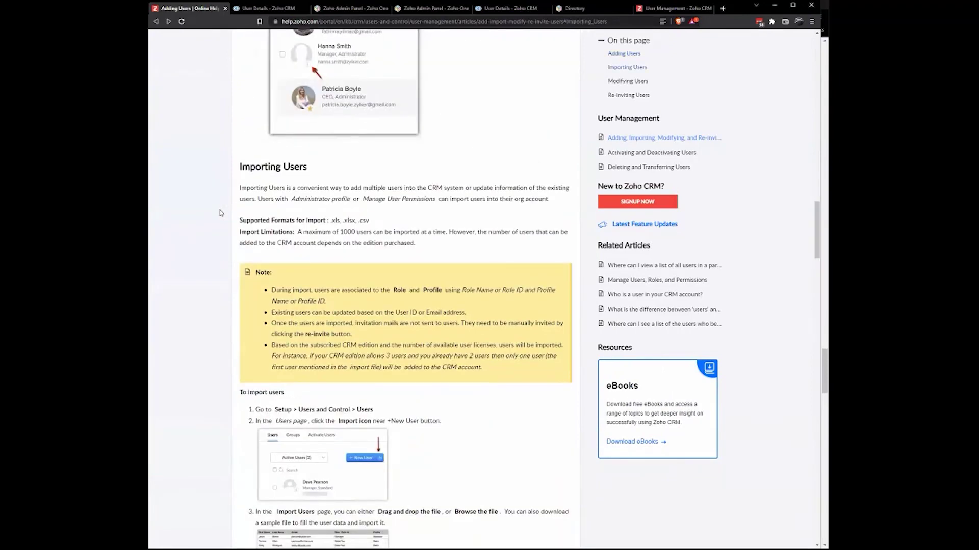
scroll(221, 213, "down", 3)
scroll(221, 213, "up", 1)
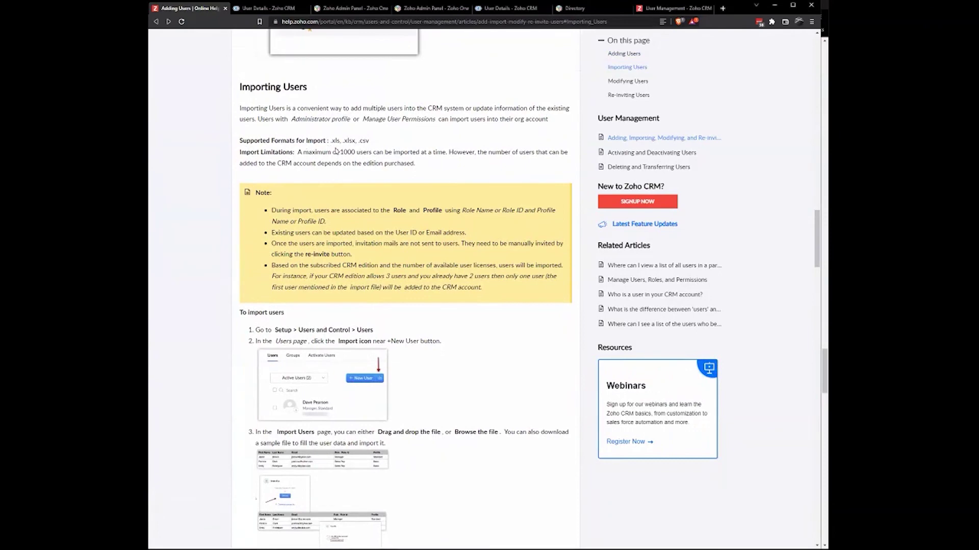
left_click_drag(335, 141, 372, 143)
scroll(212, 261, "down", 4)
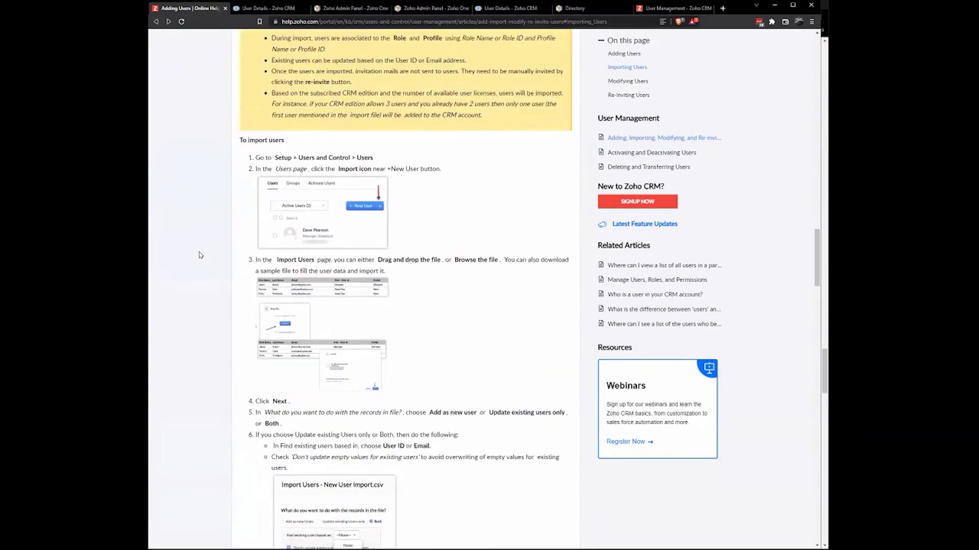
scroll(199, 251, "down", 3)
scroll(201, 249, "down", 3)
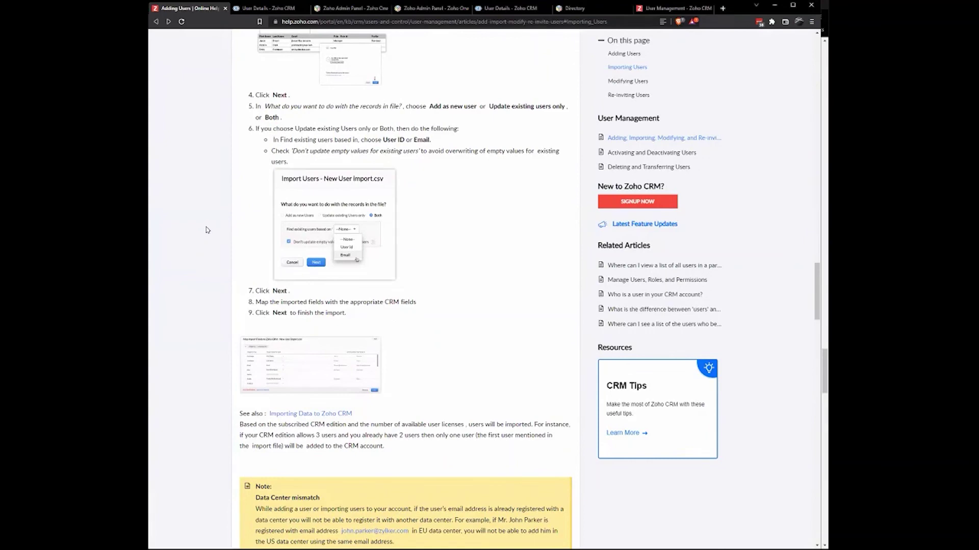
scroll(207, 230, "down", 6)
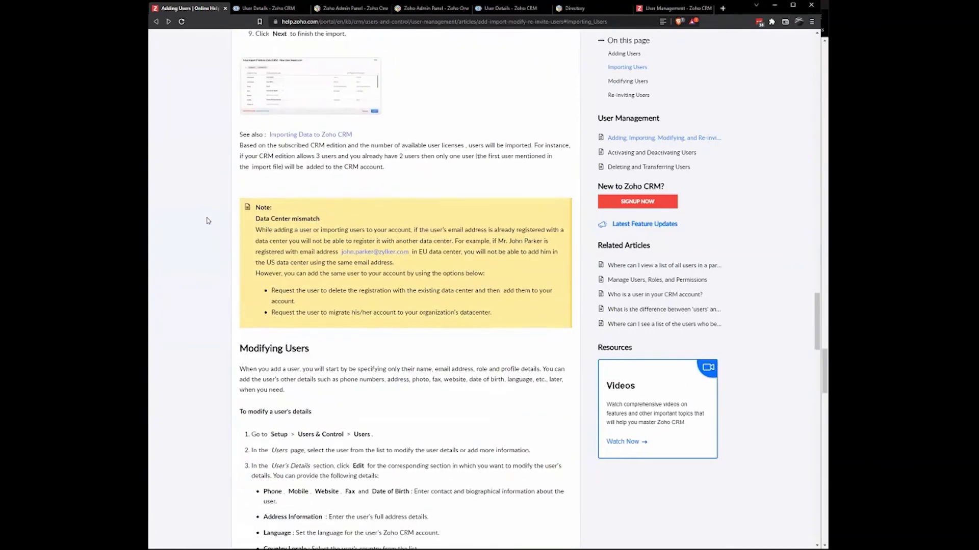
scroll(209, 222, "down", 6)
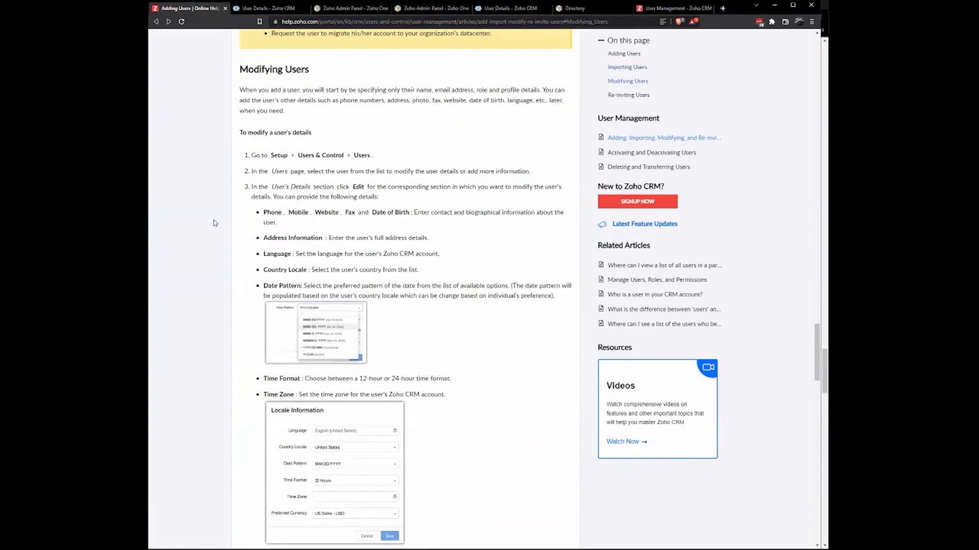
scroll(212, 224, "down", 9)
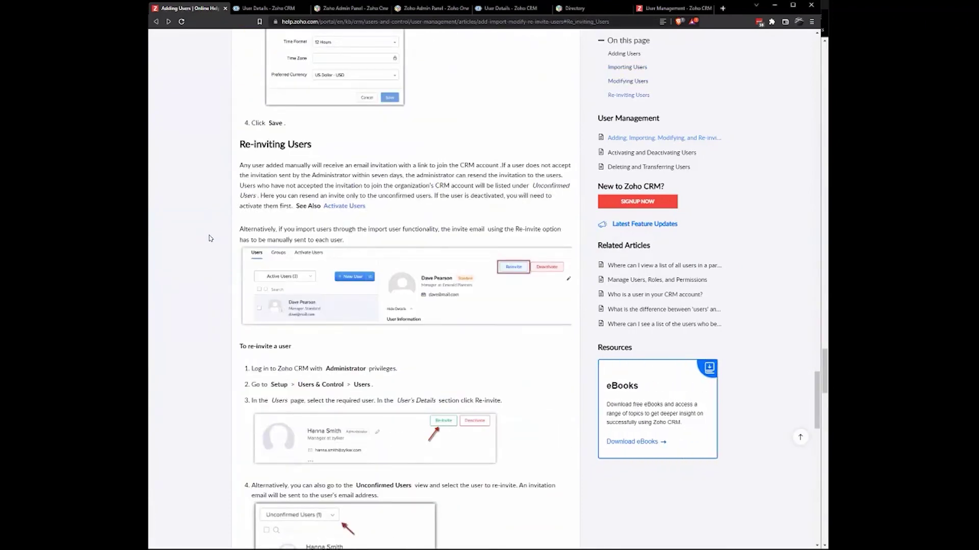
scroll(210, 238, "up", 20)
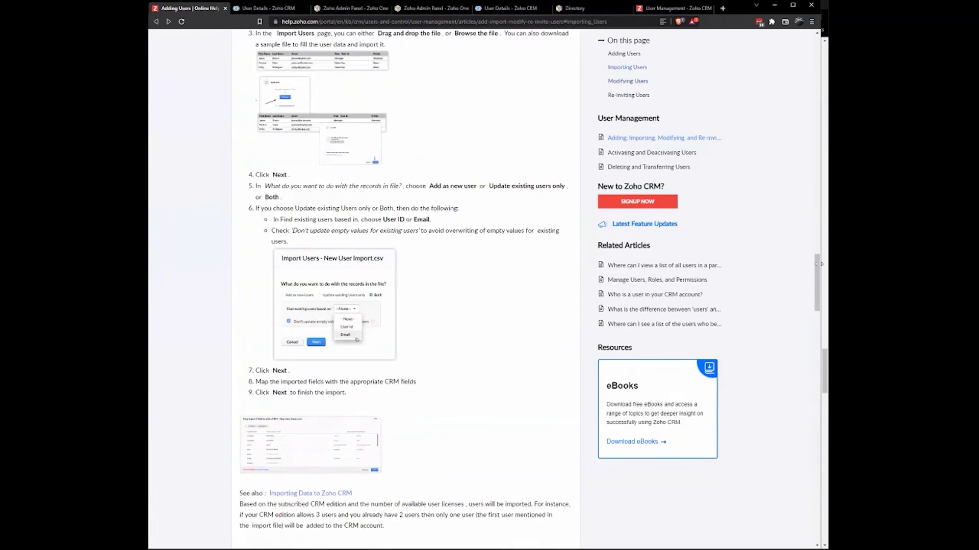
scroll(288, 244, "up", 15)
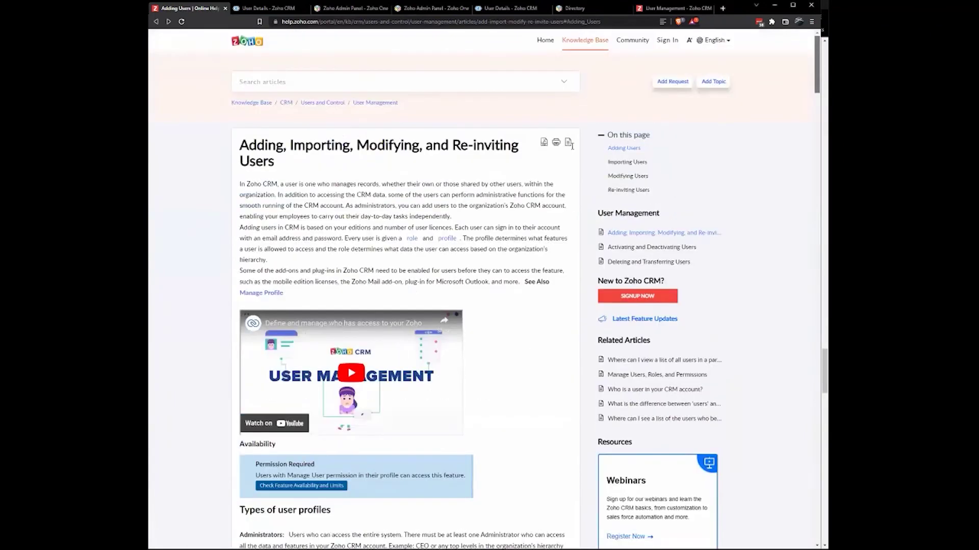